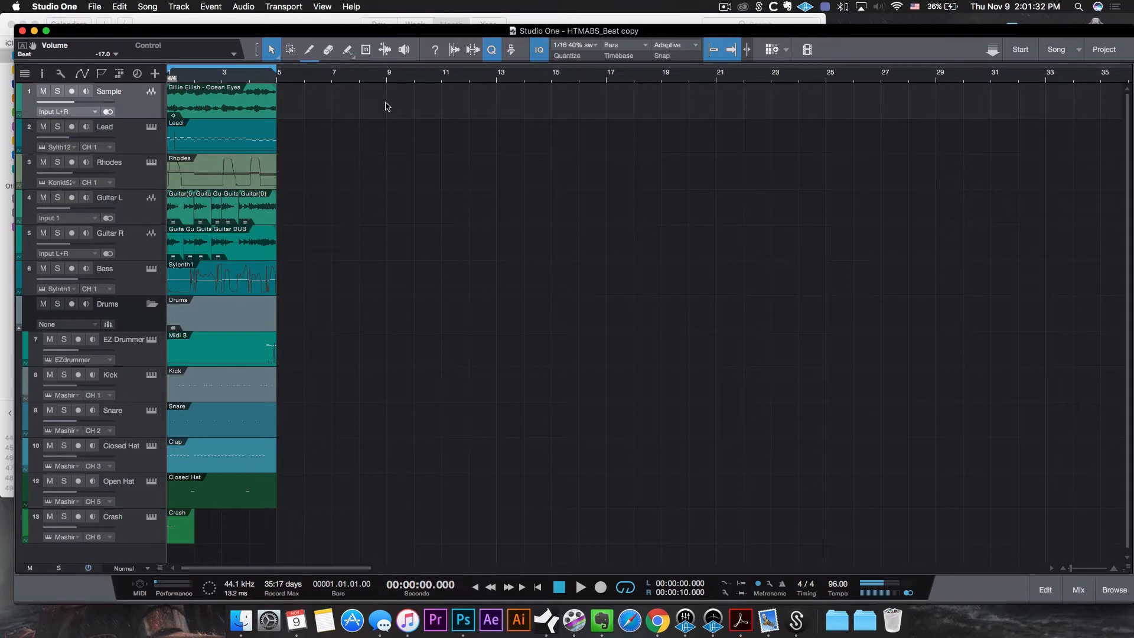
- Show the arranger track and name the section over the four-bar loop Hook
key(space)
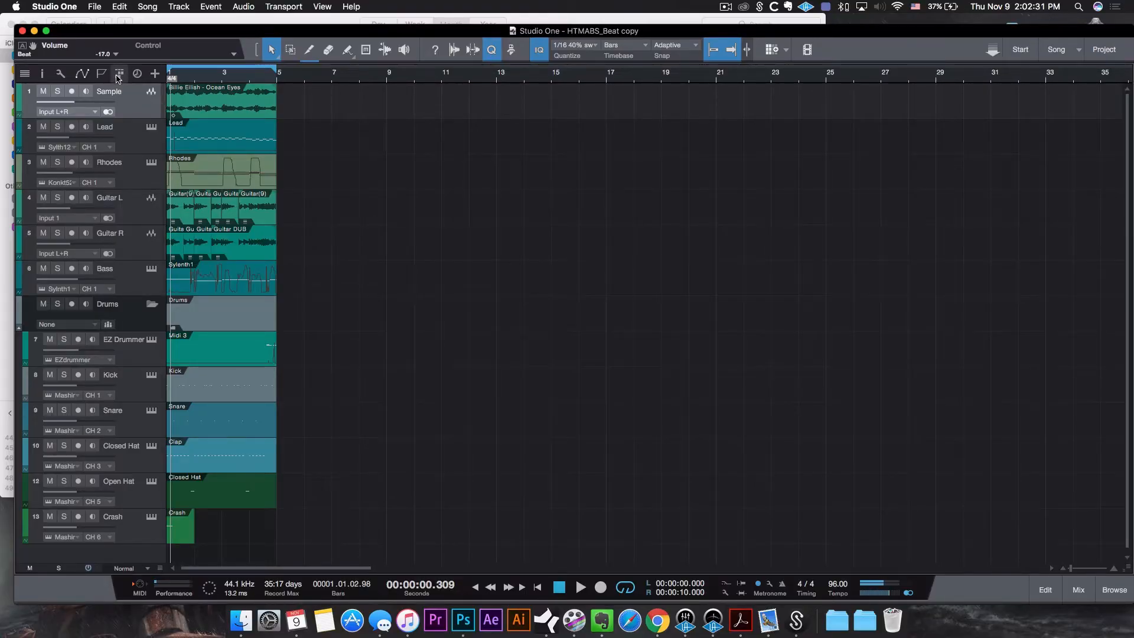
click(119, 73)
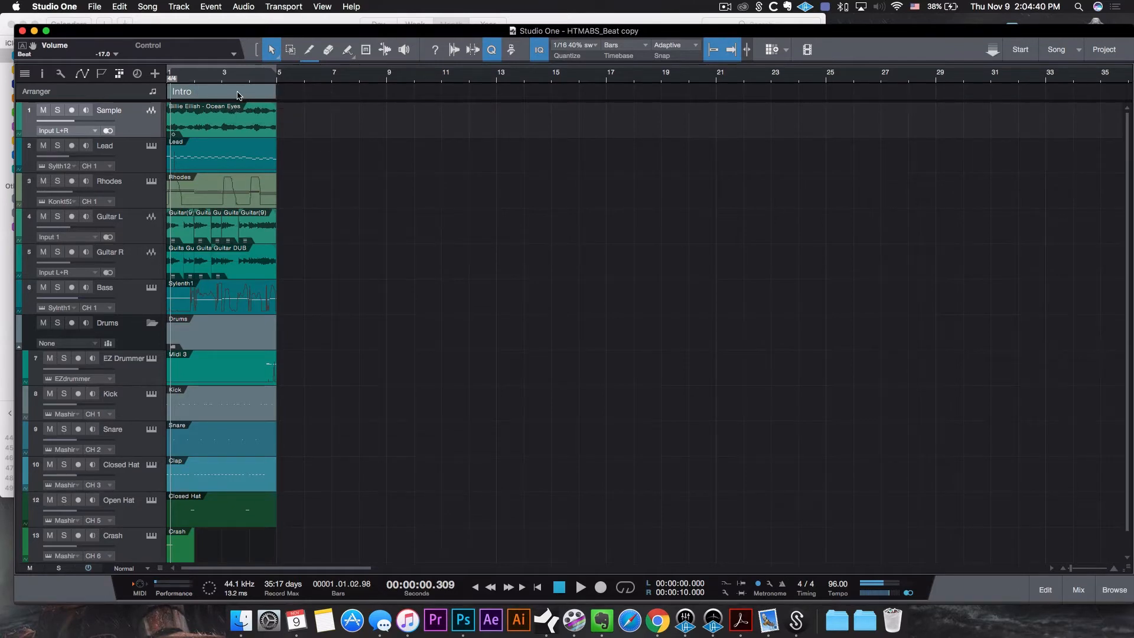
right_click(184, 93)
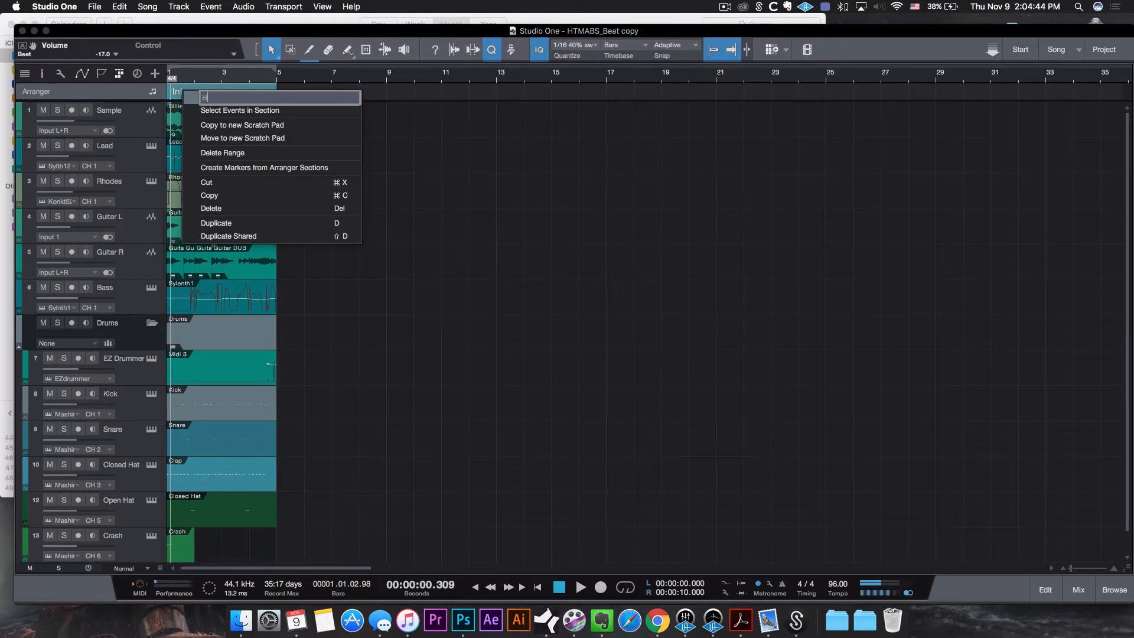
key(Return)
click(472, 77)
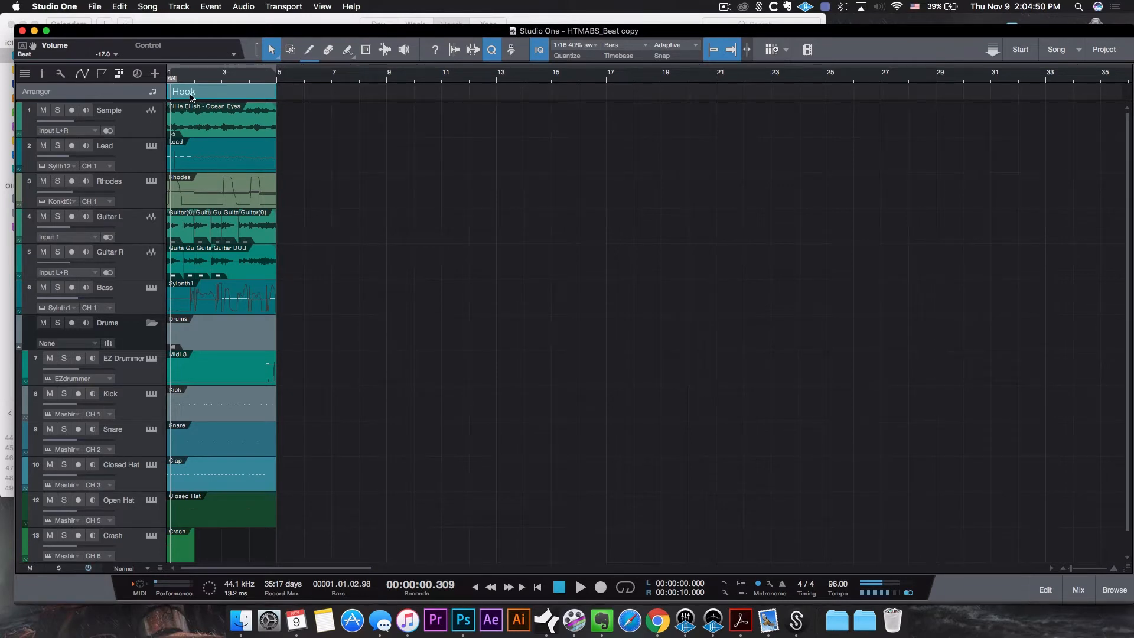
- Duplicate the Hook section to bar 5 and join both copies under a single eight-bar Hook section
drag(241, 93, 290, 97)
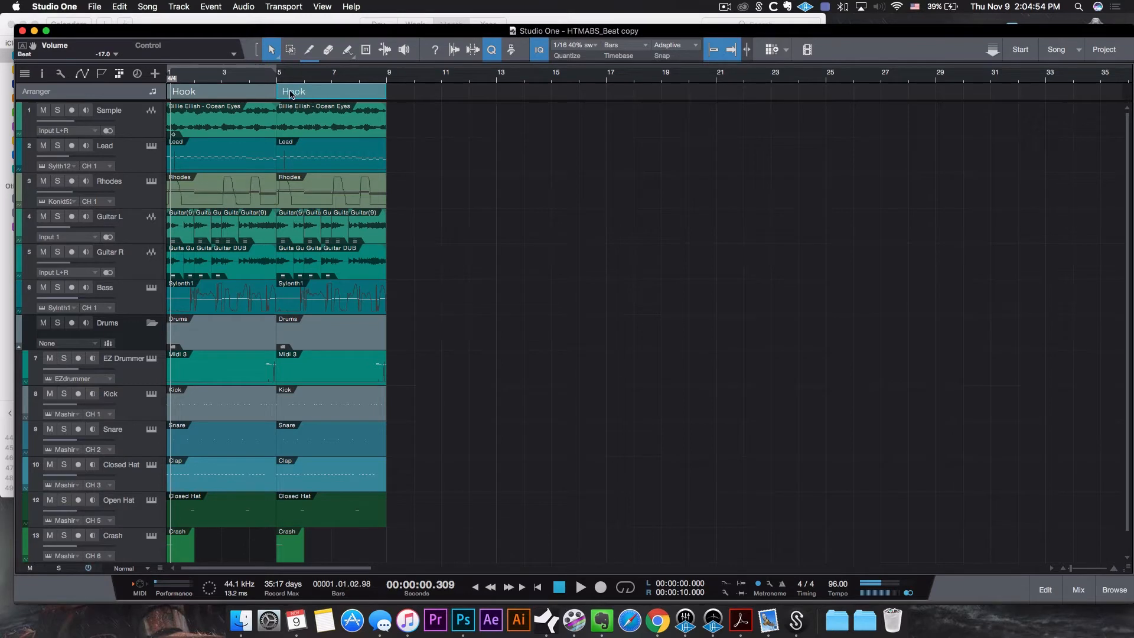
key(Delete)
drag(280, 95, 366, 95)
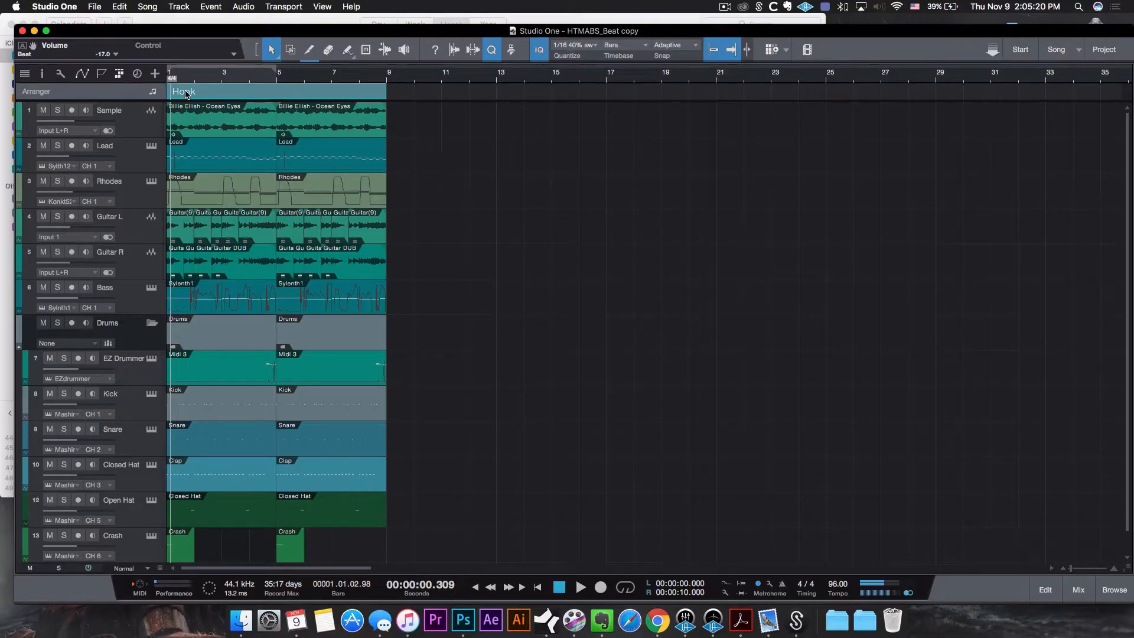
- Move the Hook section to bar 5 and add a four-bar section named Intro before it
drag(187, 95, 292, 96)
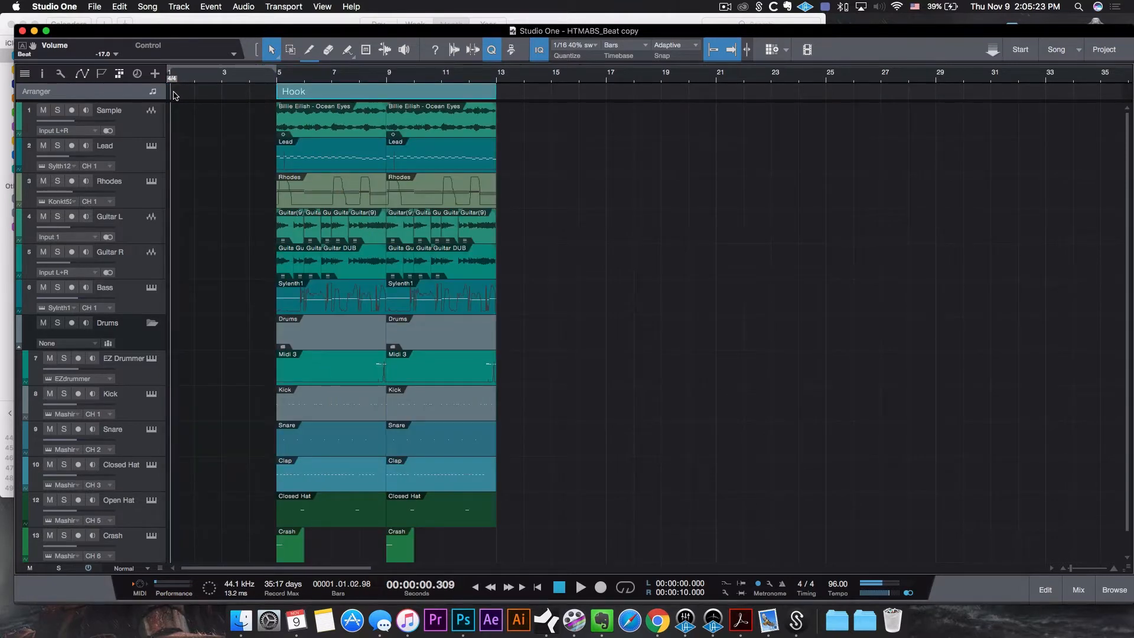
drag(191, 94, 264, 96)
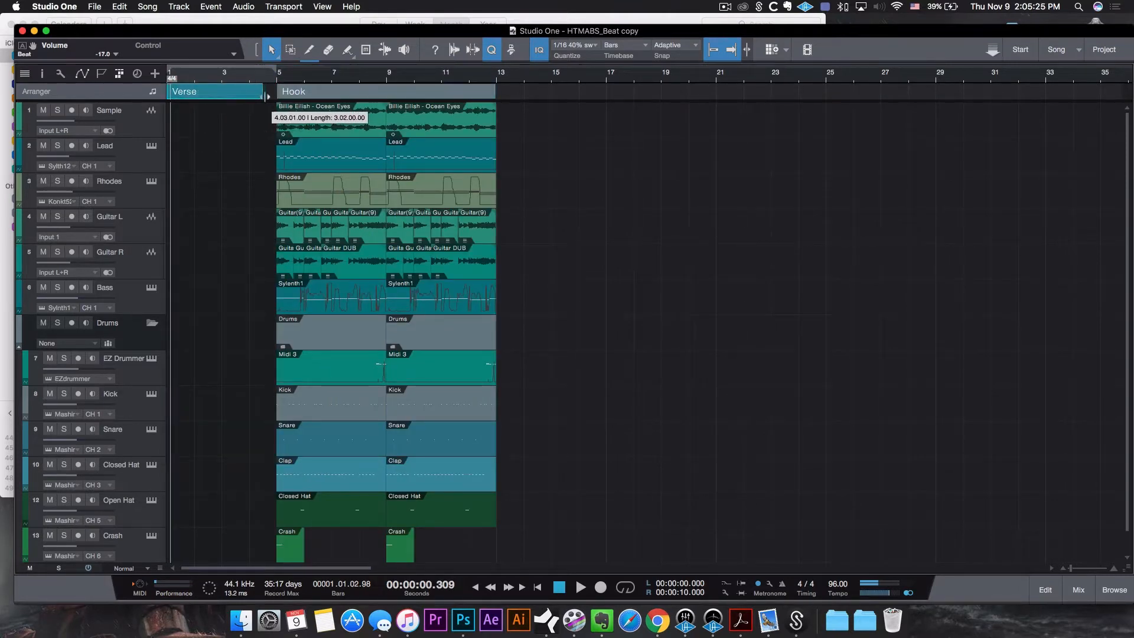
right_click(186, 93)
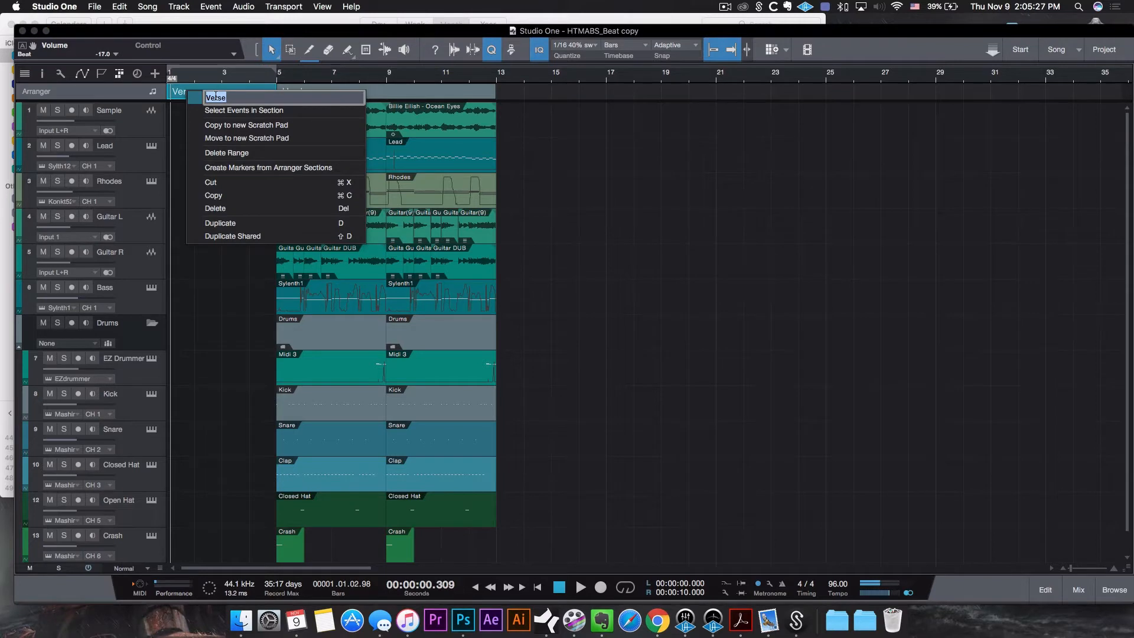
text(Intro)
key(Return)
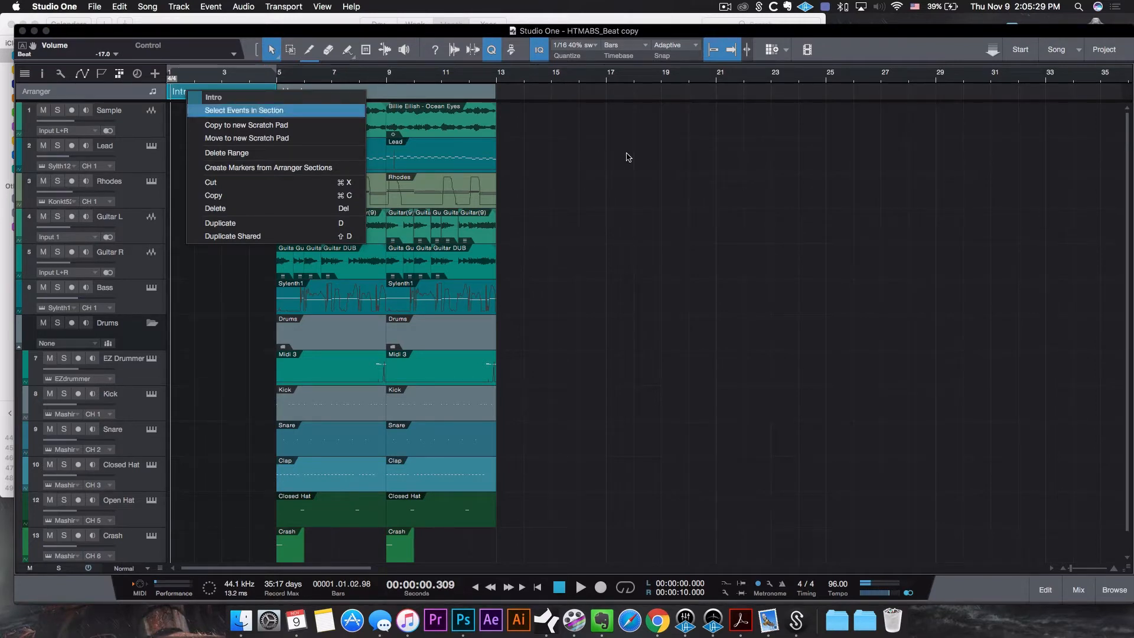
- Move the Hook section to bar 21 and fill the gap after the Intro with a section named Verse
scroll(251, 80, down, 3)
click(254, 93)
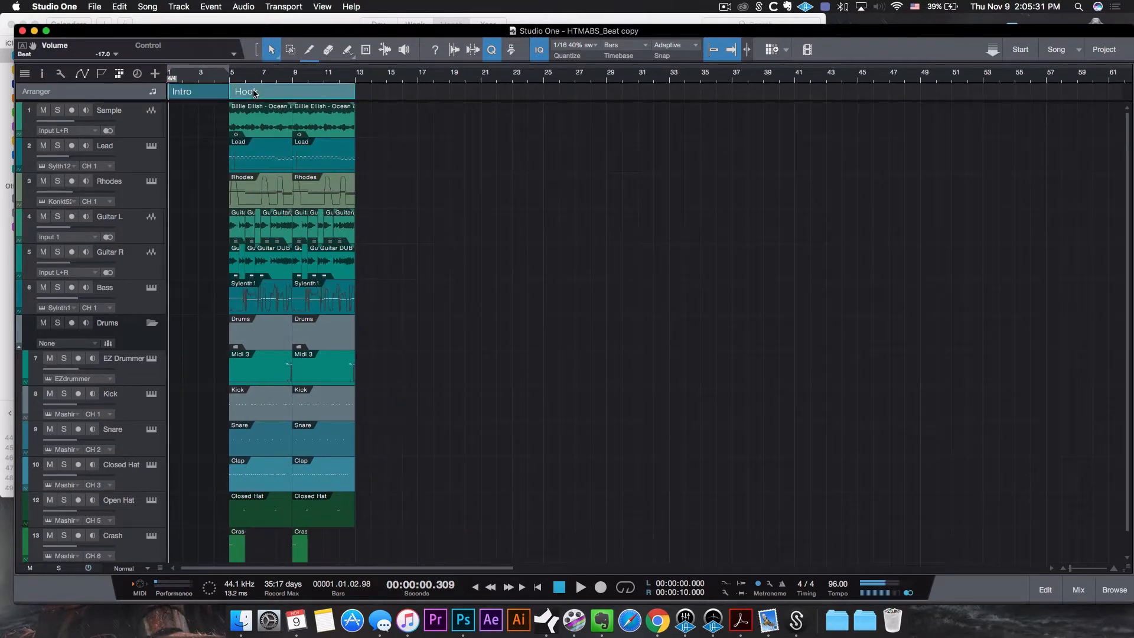
drag(248, 94, 500, 101)
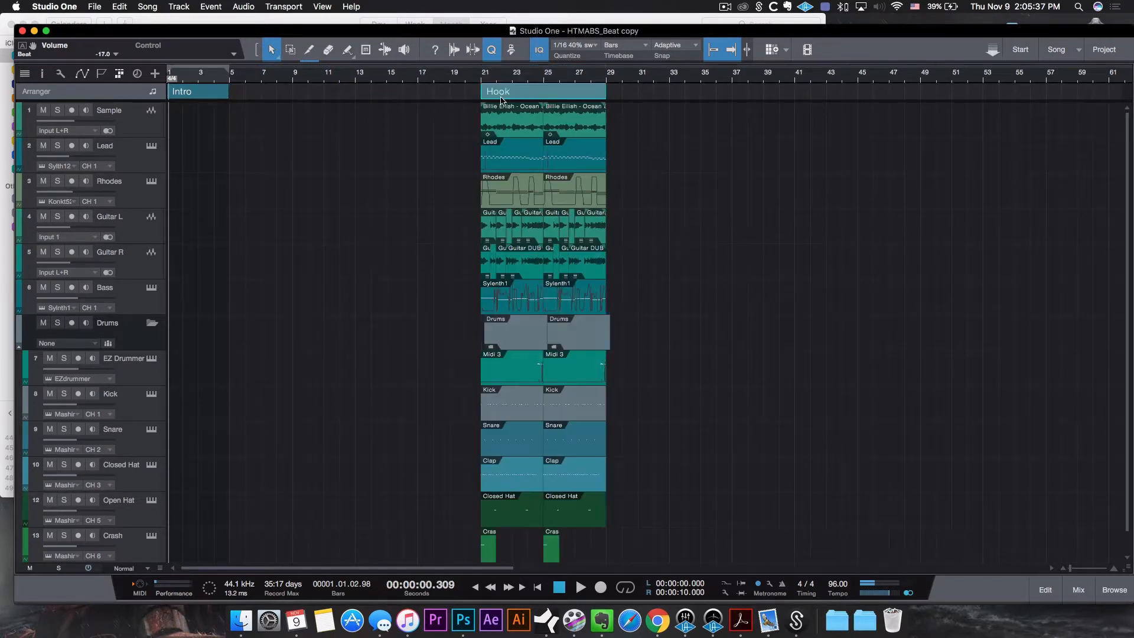
drag(247, 93, 480, 93)
right_click(257, 95)
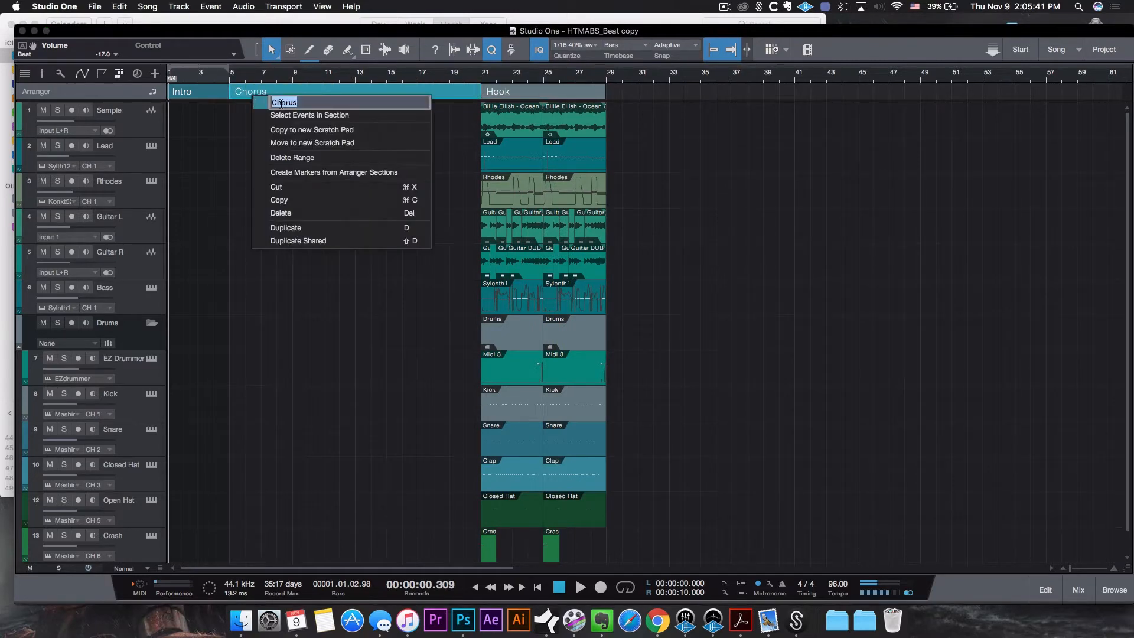
text(Verse)
key(Return)
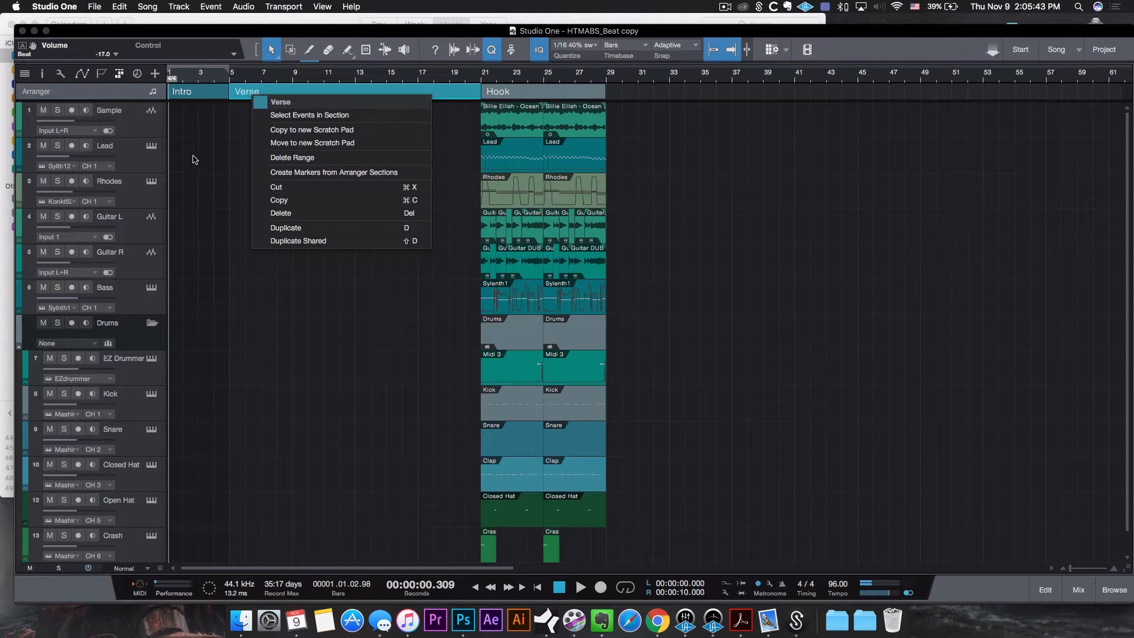
click(194, 159)
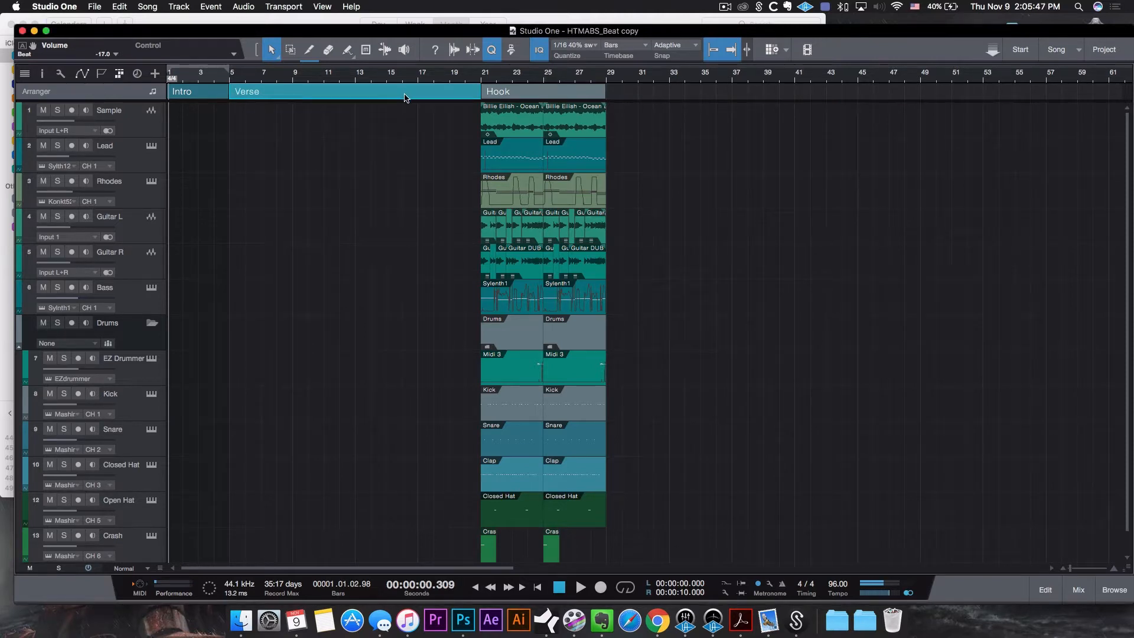
- Copy the Verse section to bar 29 and the Hook section to bar 45
drag(357, 93, 678, 88)
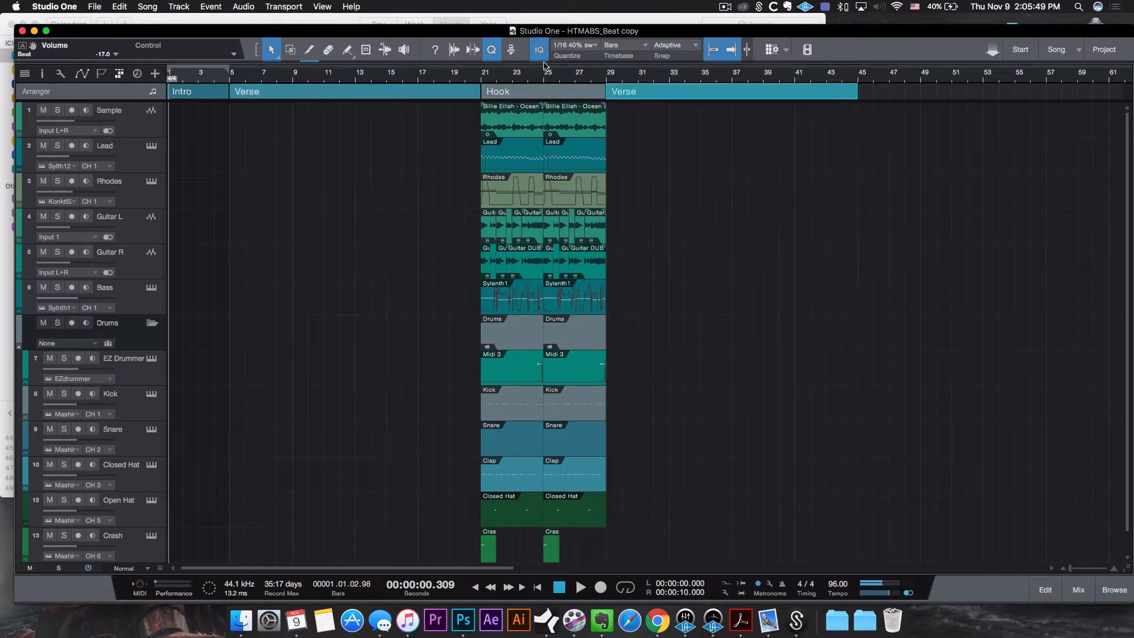
scroll(543, 67, down, 5)
click(348, 94)
drag(347, 93, 558, 88)
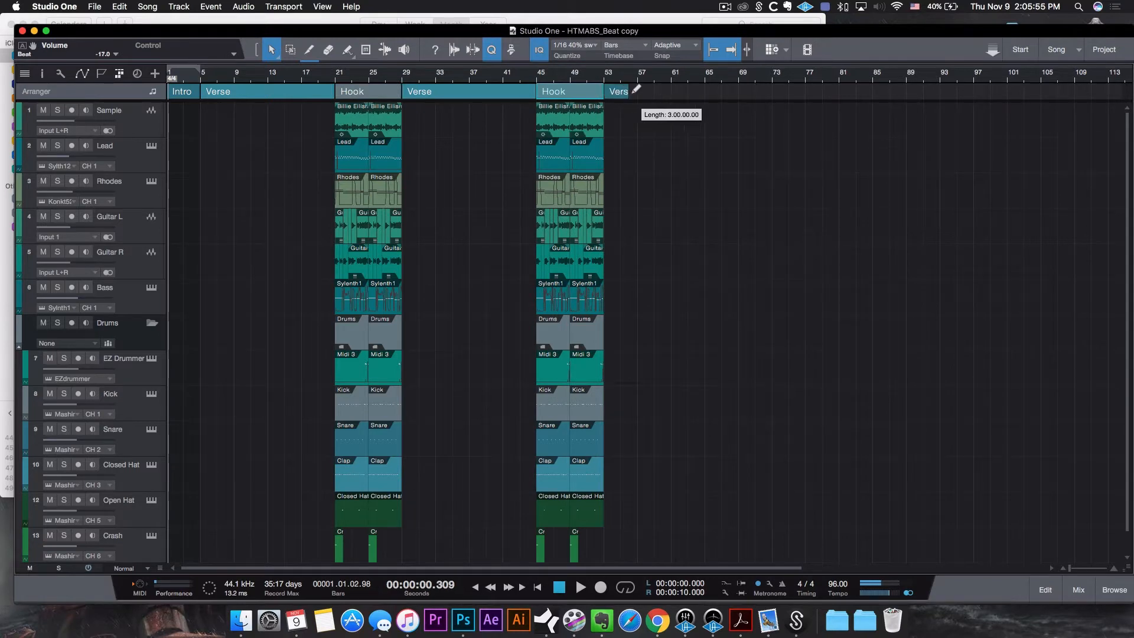
- Add a four-bar section named Bridge at bar 53 and place two Hook copies after it, at bars 57 and 65
right_click(618, 94)
click(640, 102)
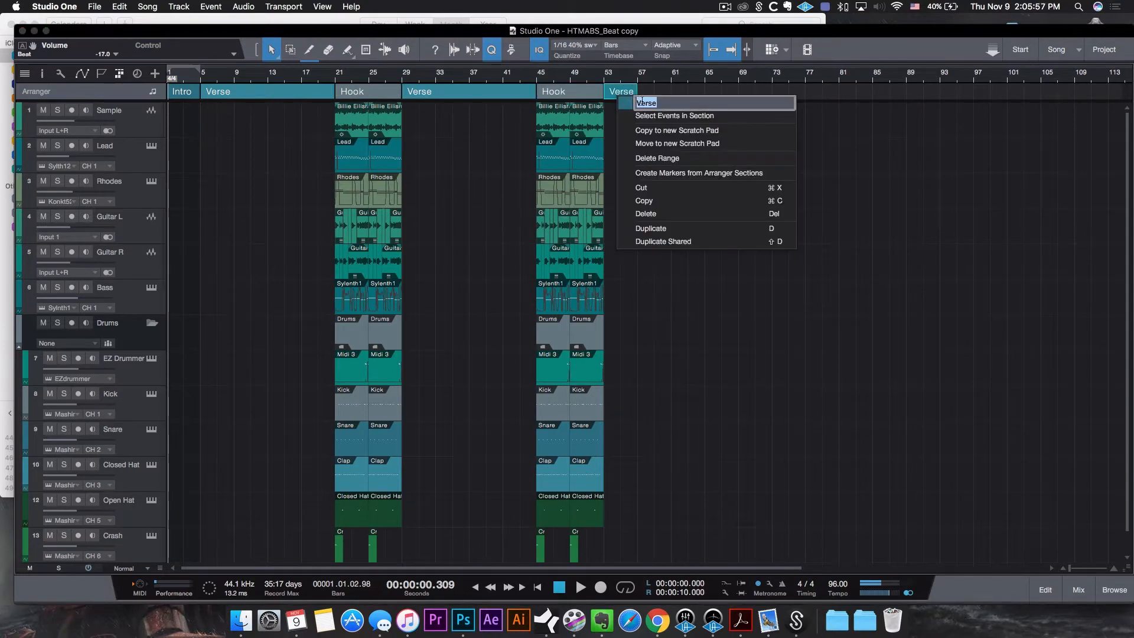
text(Bridge)
key(Return)
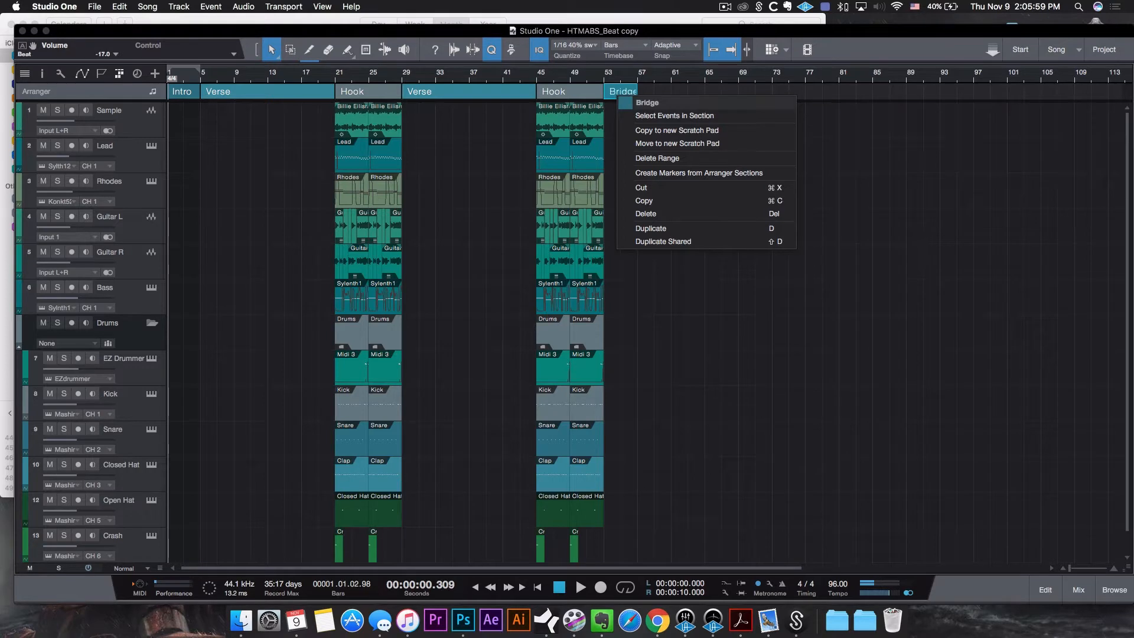
click(502, 131)
drag(567, 95, 710, 92)
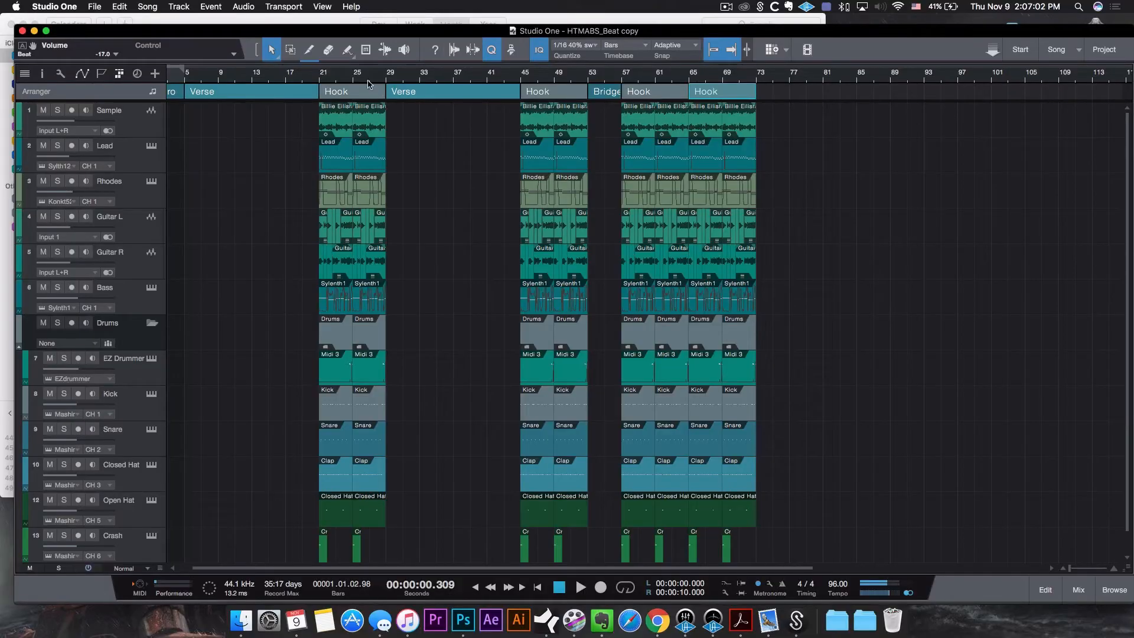
scroll(331, 155, left, 2)
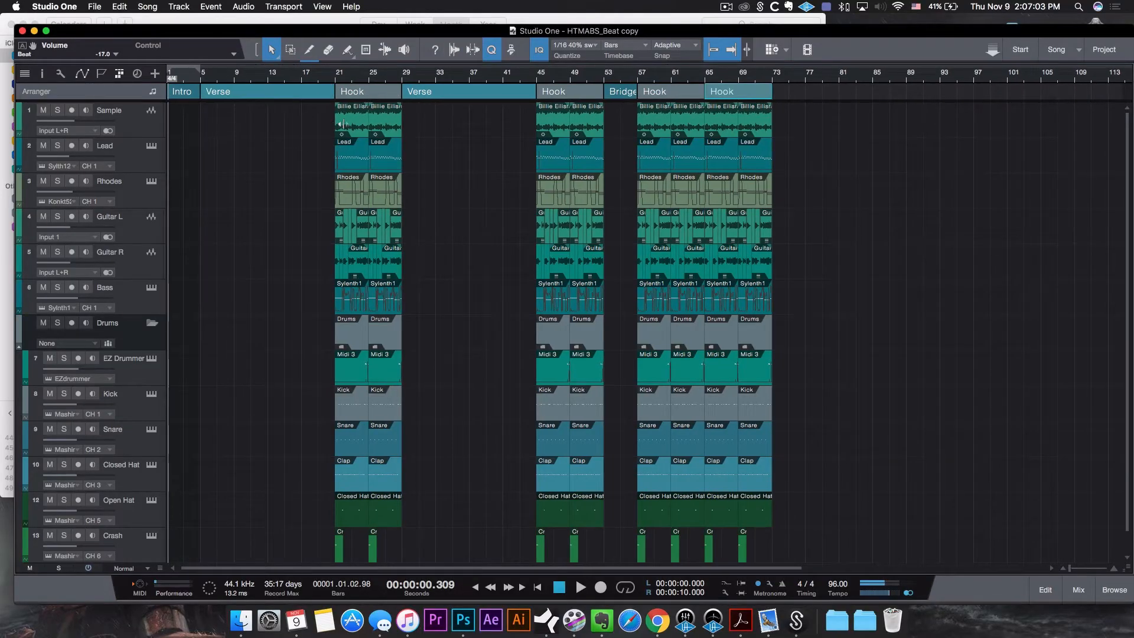
- Copy the first Sample and Rhodes clips of the first Hook into the Intro and play the Intro back
click(350, 115)
click(344, 77)
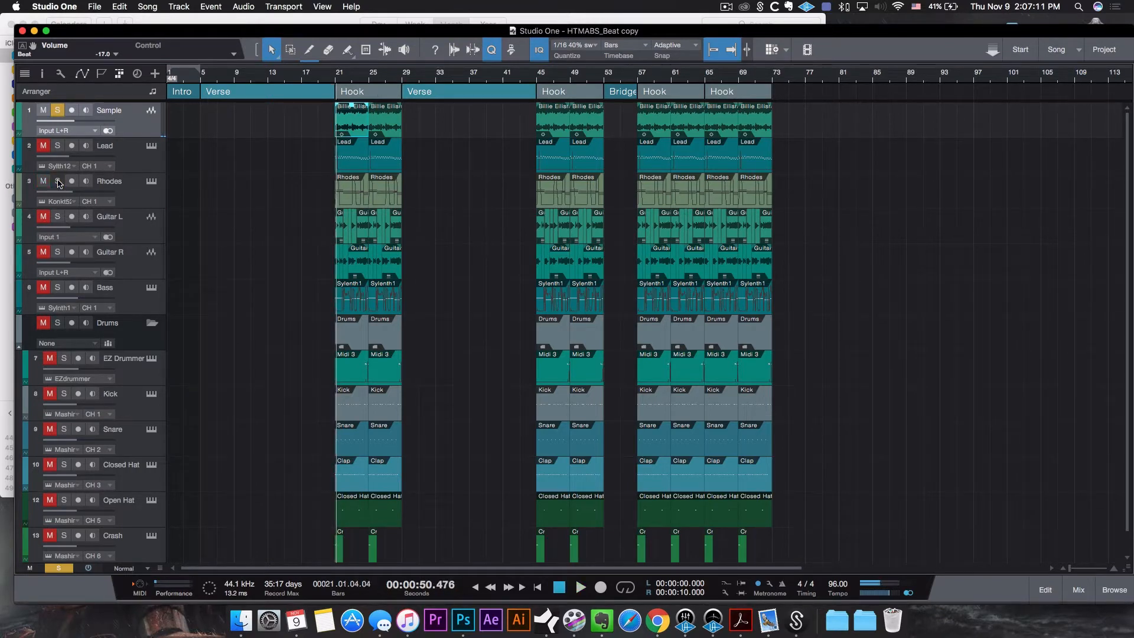
drag(353, 124, 184, 125)
click(357, 200)
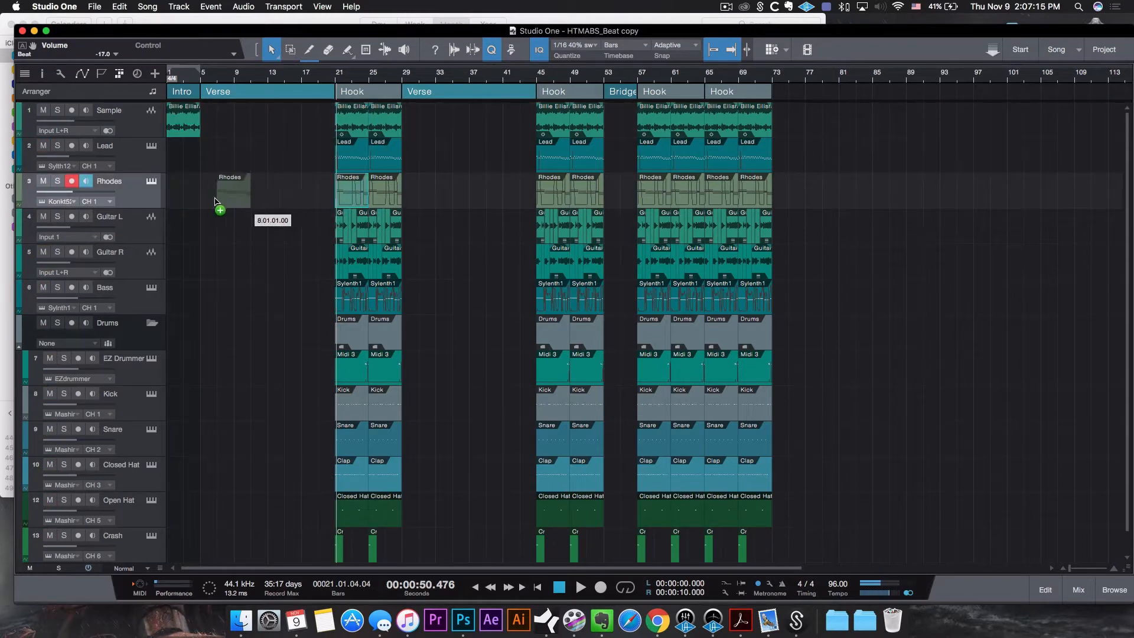
drag(216, 201, 178, 204)
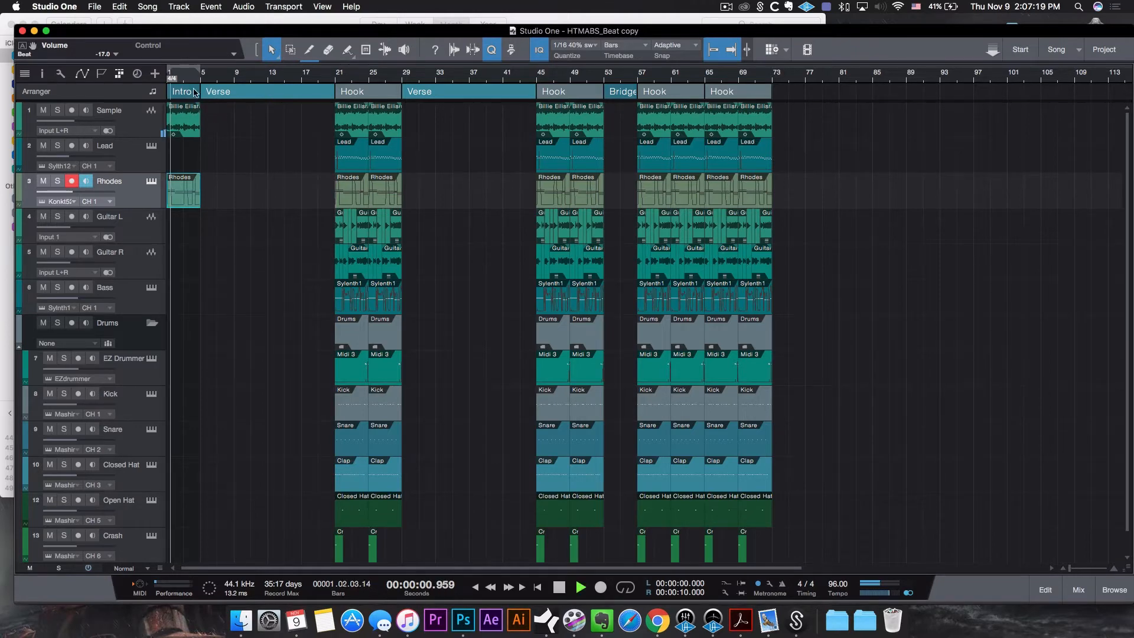
drag(189, 79, 190, 98)
scroll(288, 142, left, 1)
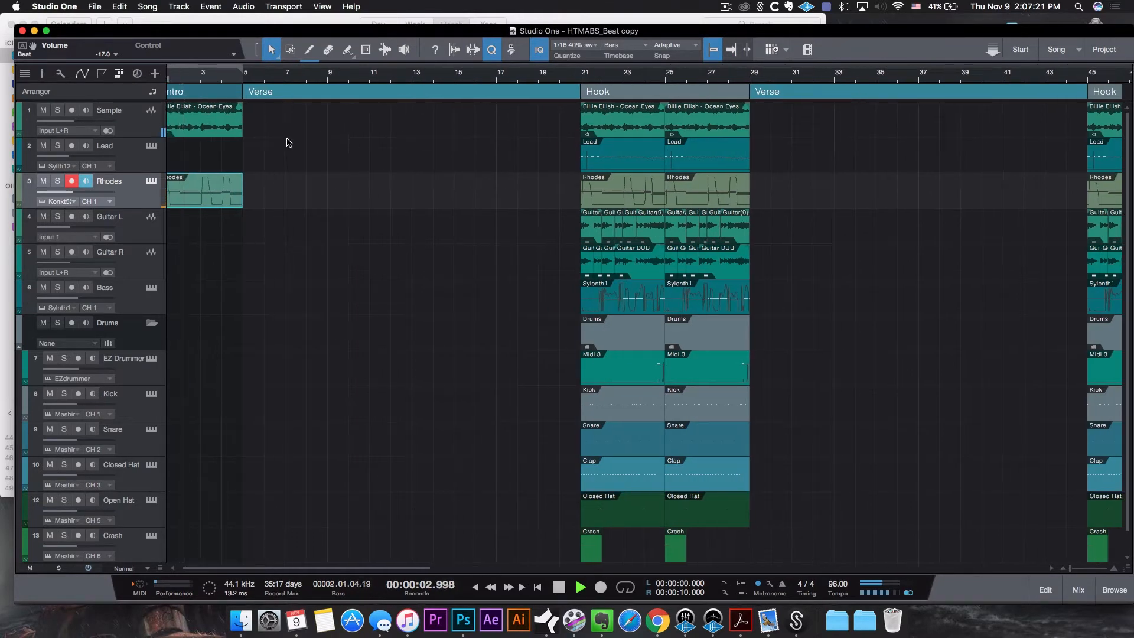
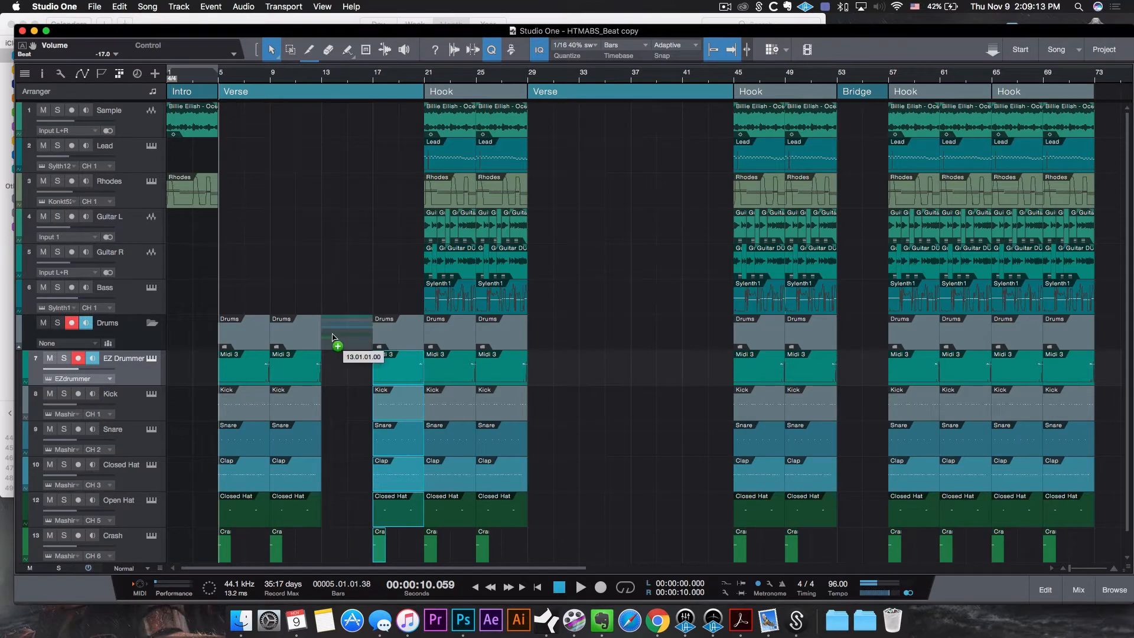
- Thin the closed hat pattern in the first Verse's opening clip to quarter notes by deleting every off-beat note
scroll(211, 93, up, 5)
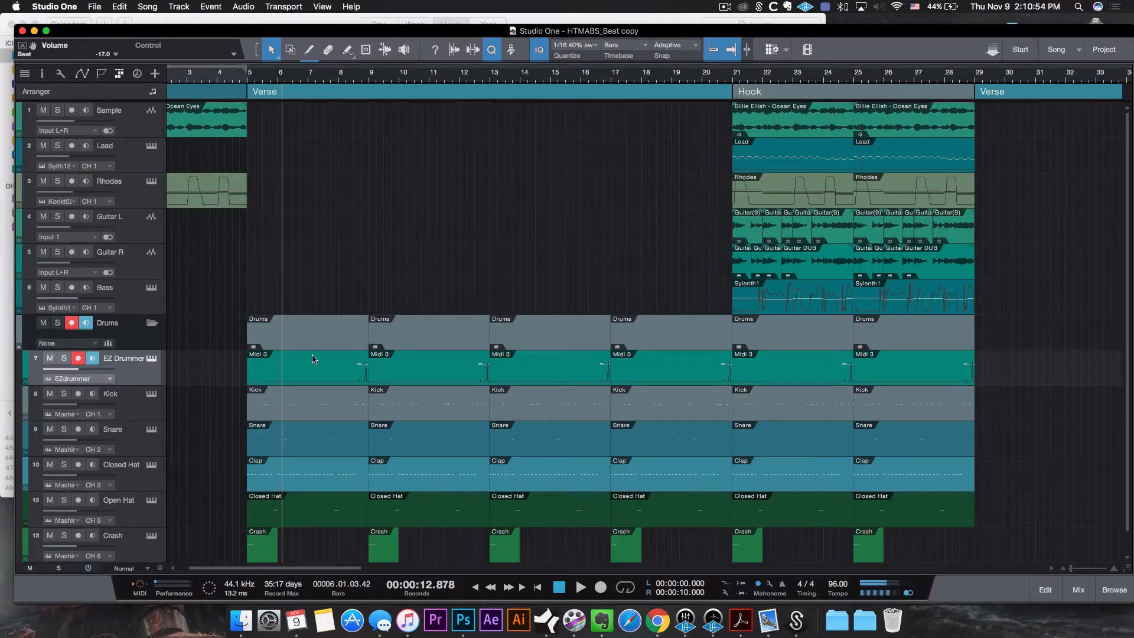
scroll(284, 257, down, 1)
double_click(272, 454)
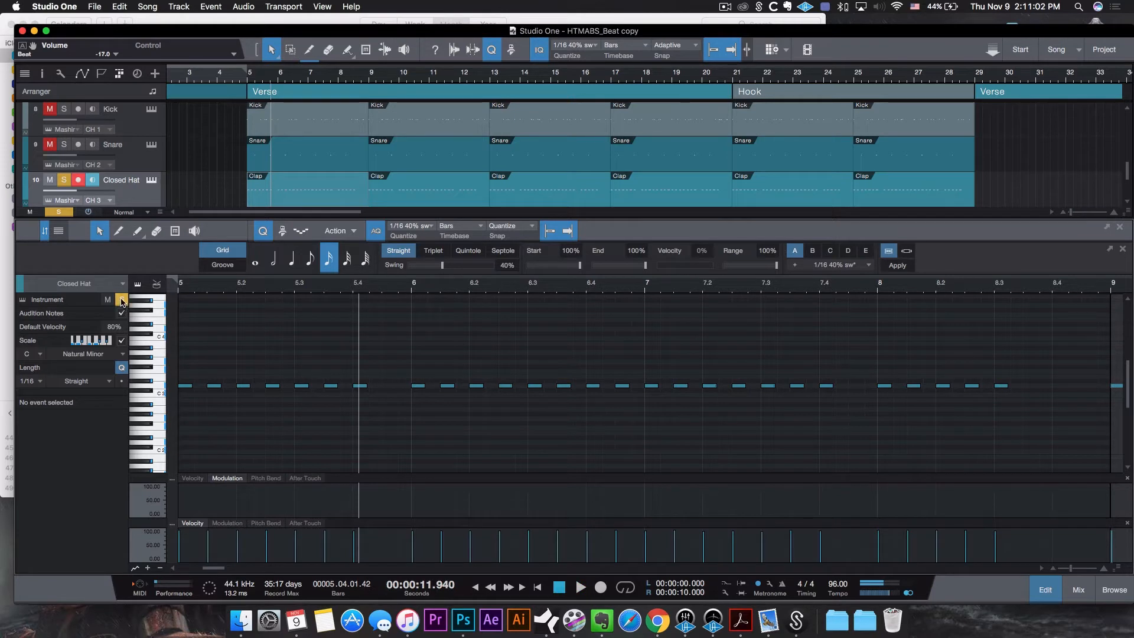
click(214, 386)
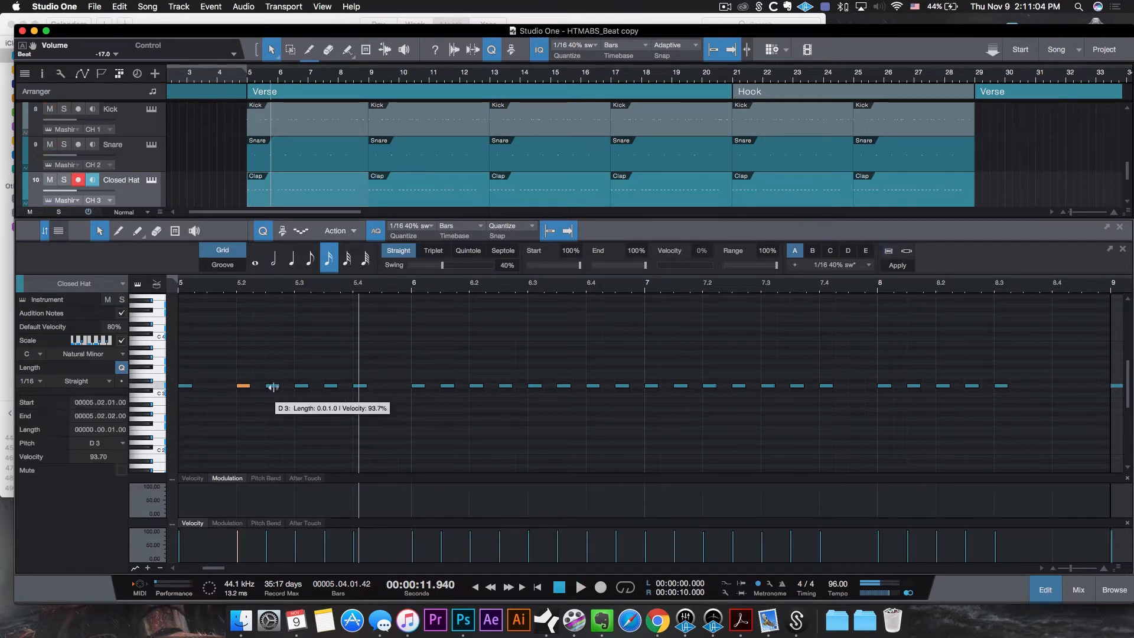
drag(271, 389, 301, 388)
key(Delete)
click(448, 389)
click(449, 386)
key(Delete)
key(Delete)
click(561, 388)
key(Delete)
click(619, 388)
key(Delete)
click(680, 387)
key(Delete)
click(738, 387)
key(Delete)
click(795, 387)
key(Delete)
click(914, 387)
key(Delete)
click(943, 388)
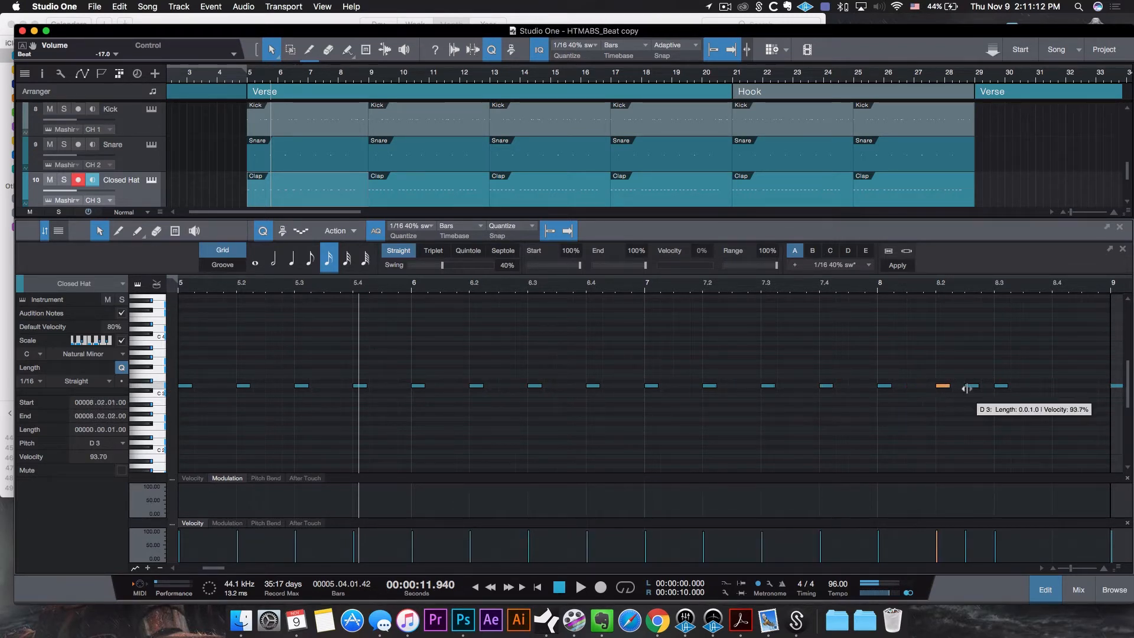
key(Delete)
click(1000, 386)
- Play the Verse from bar 5 to check the closed hat pattern and close the note editor
click(247, 81)
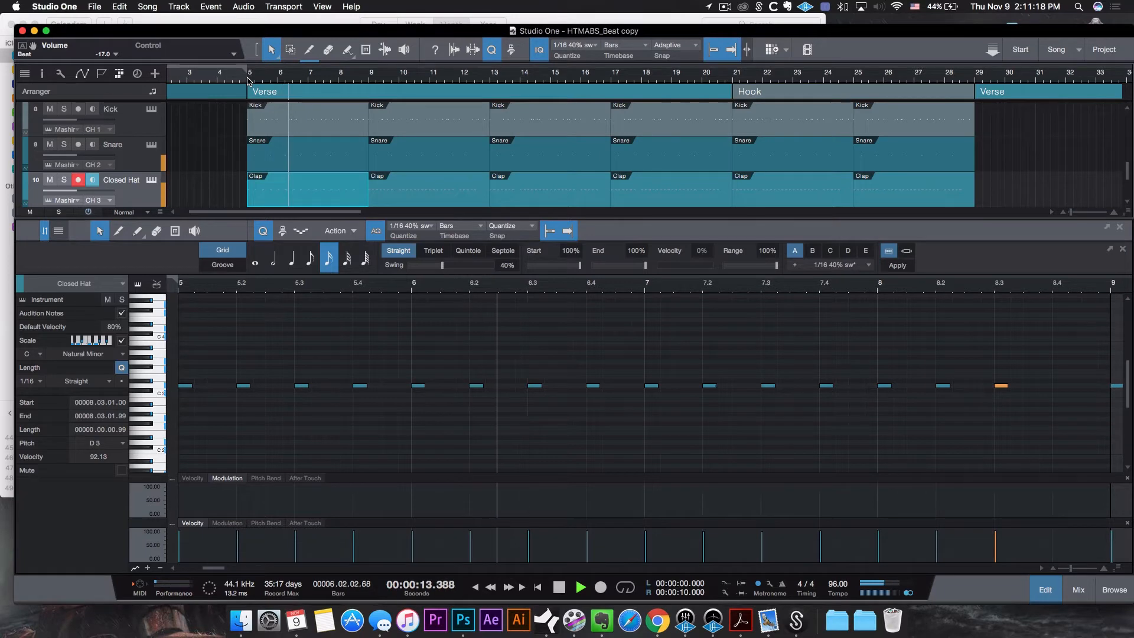
click(1056, 598)
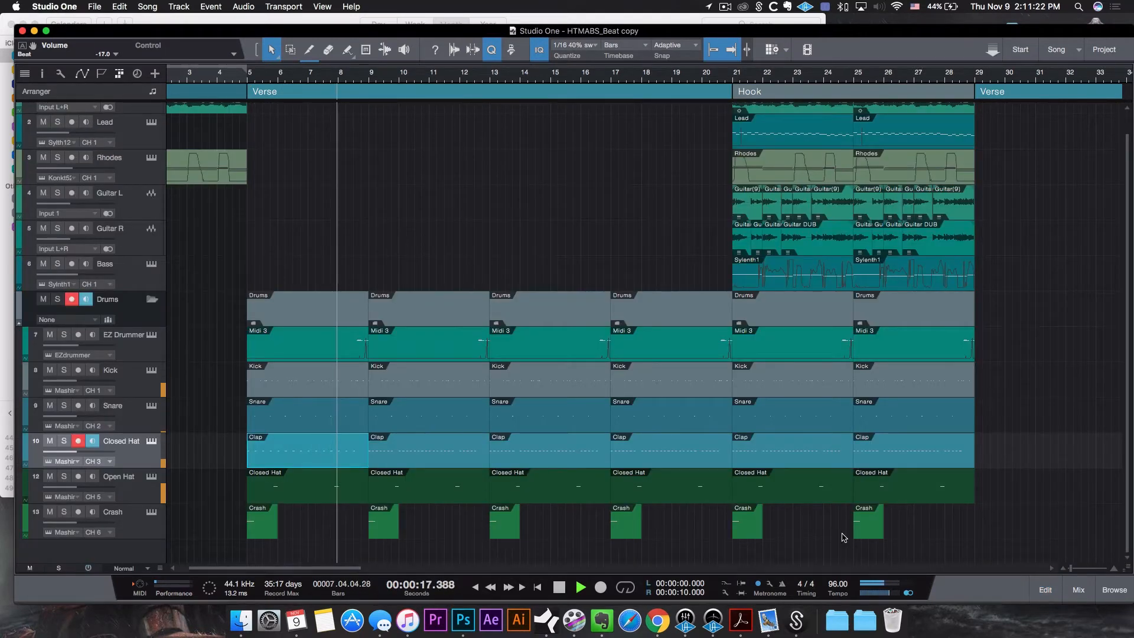
drag(347, 76, 341, 99)
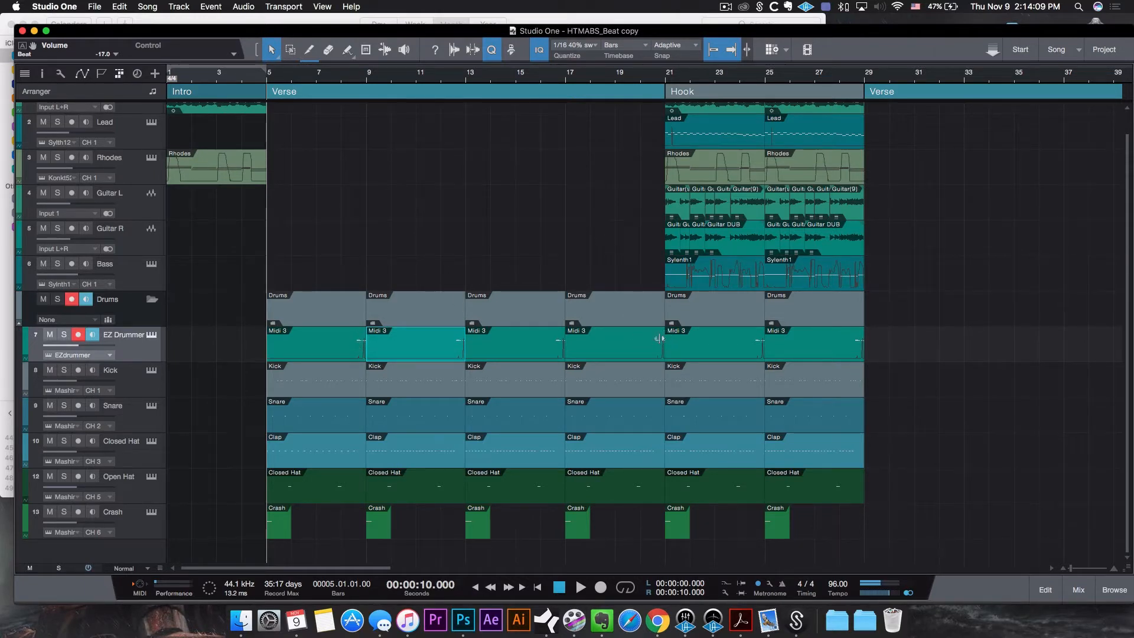
- Delete the EZ Drummer clips at bars 9 and 13 in the first Verse
key(Delete)
click(471, 347)
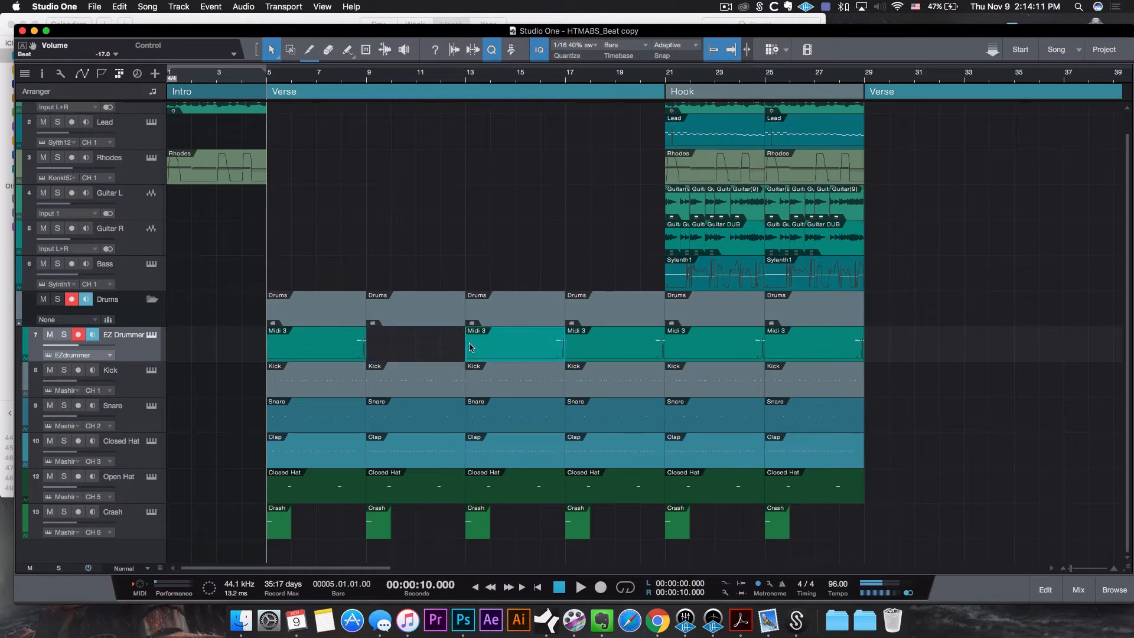
key(Delete)
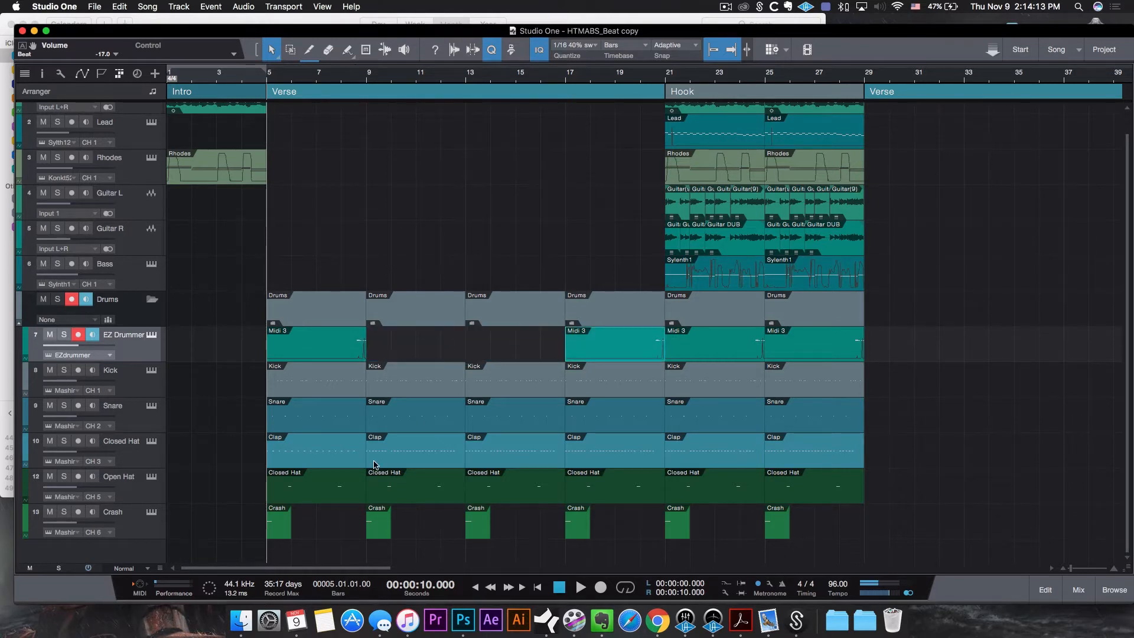
- Delete the Crash clips at bars 13 and 17 in the first Verse and play the Verse from bar 5
click(476, 526)
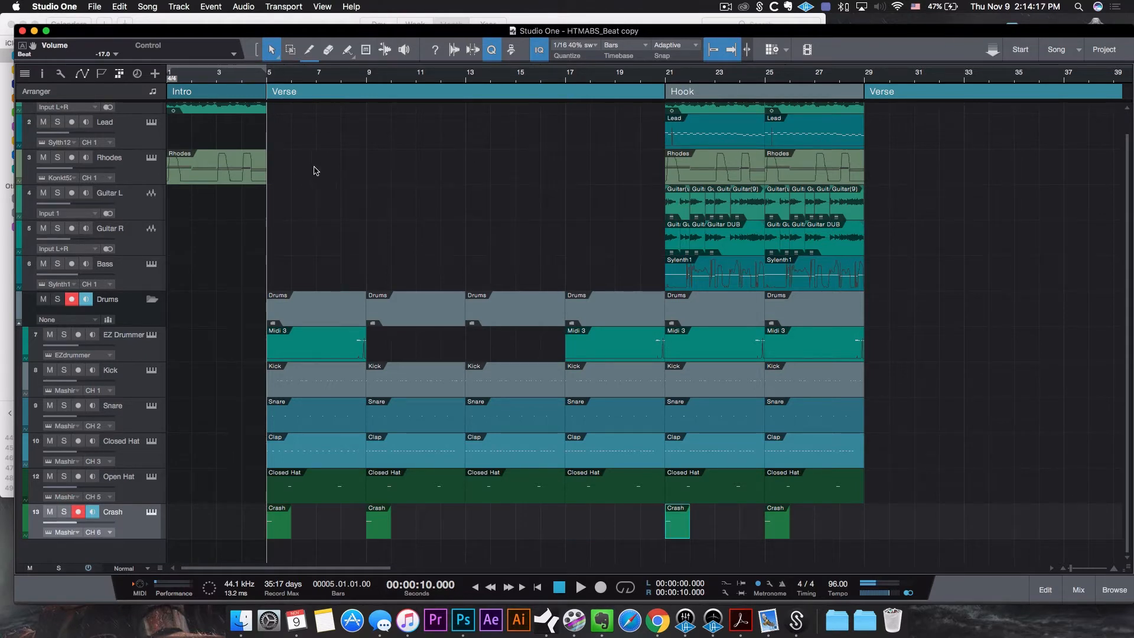
key(space)
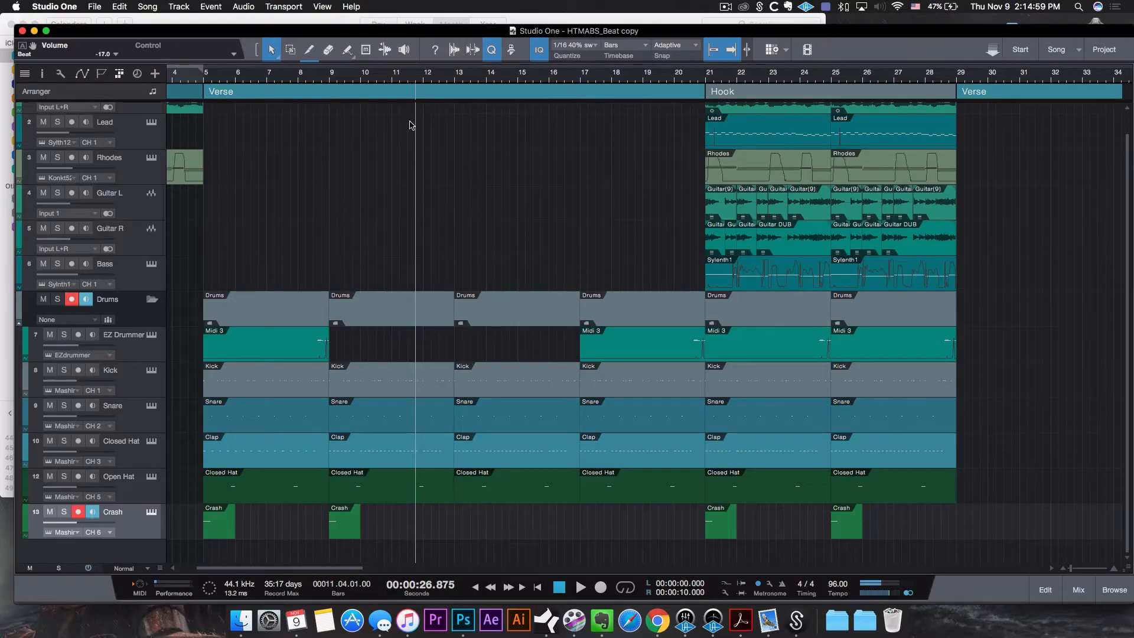
- Split the Verse's drum clips at bar 11 and replace bars 11 to 13 with a copy of the drums from bars 9 to 11
drag(395, 87, 397, 184)
drag(373, 66, 381, 26)
super+click(392, 318)
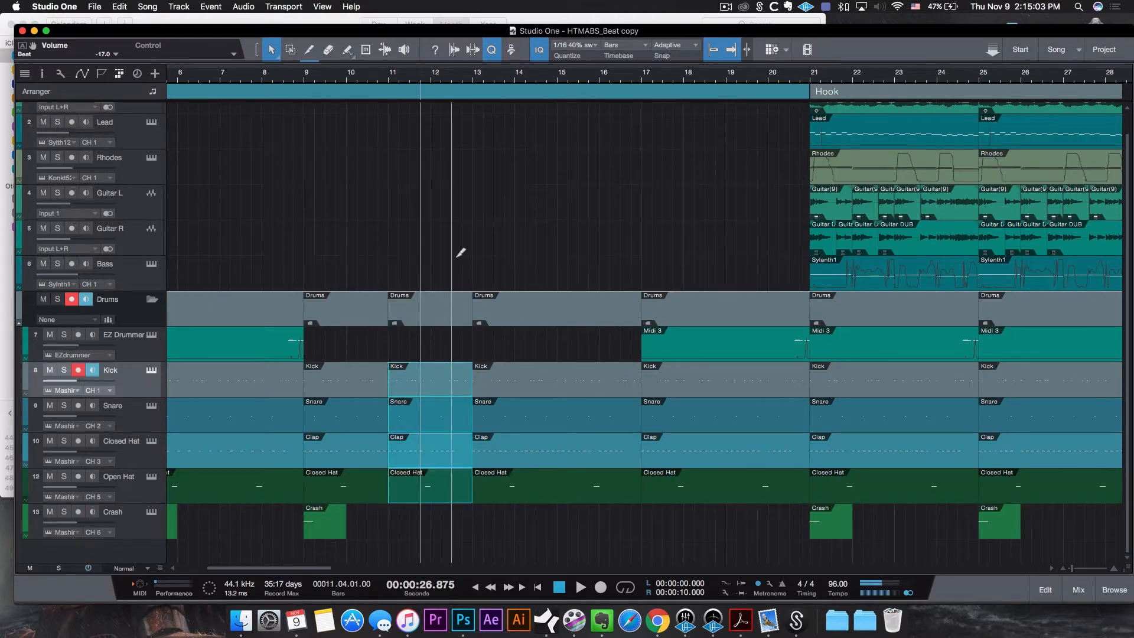
key(Delete)
click(327, 317)
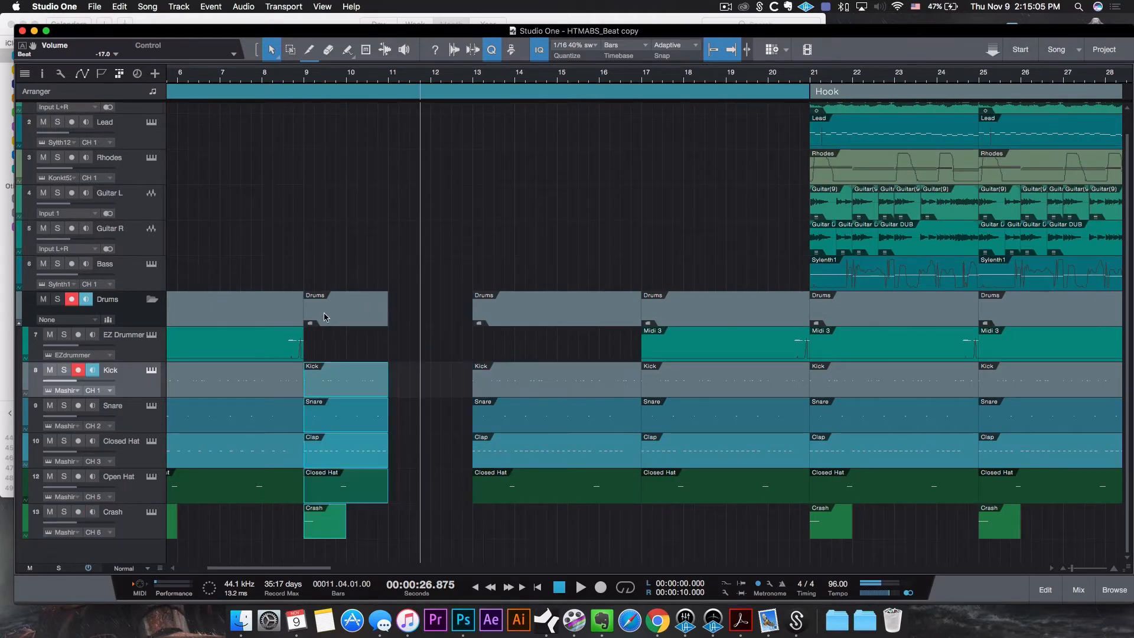
drag(367, 309, 399, 314)
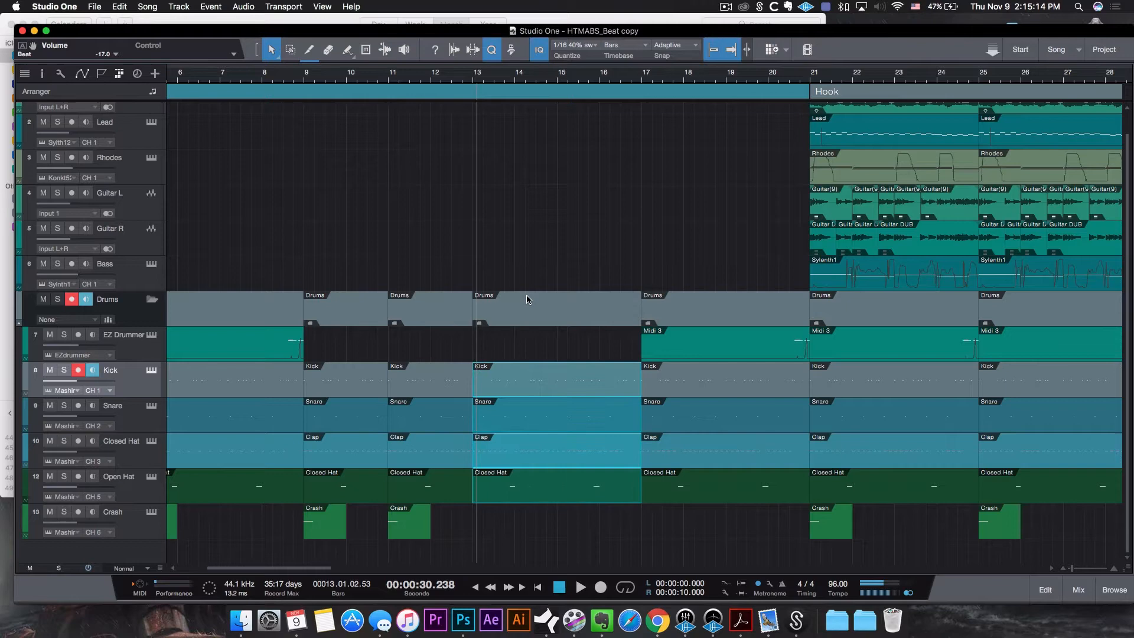
- Replace the drum clips in bars 13 to 17 with copies from bars 9 to 13, deleting the extra Crash clips at bars 11, 13 and 15
key(super+z)
key(super+z)
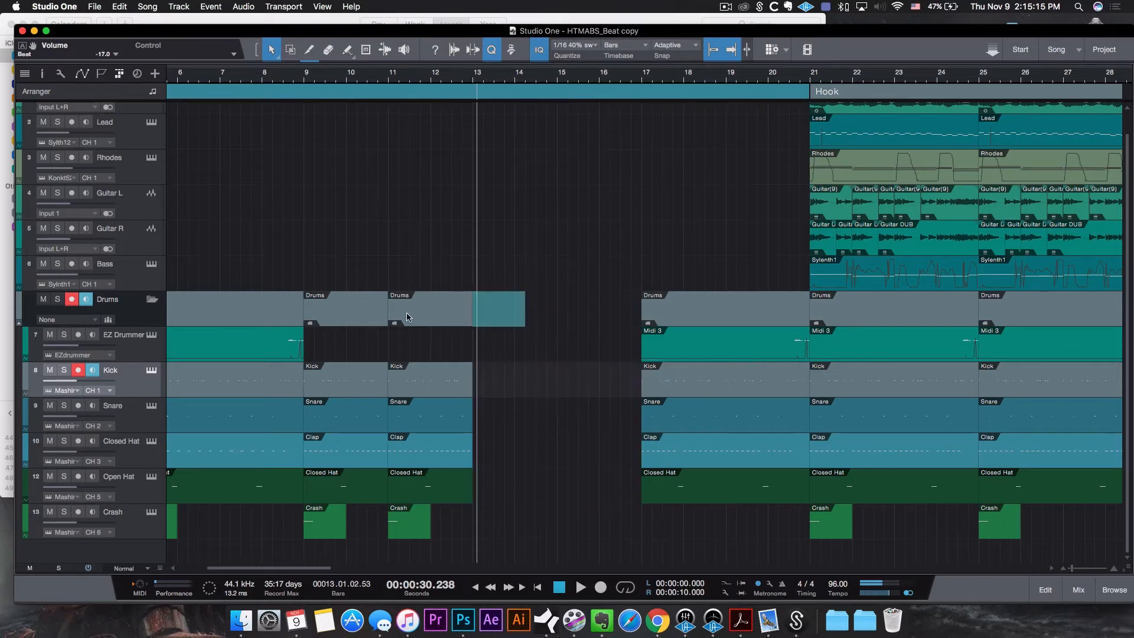
click(340, 315)
drag(340, 315, 506, 311)
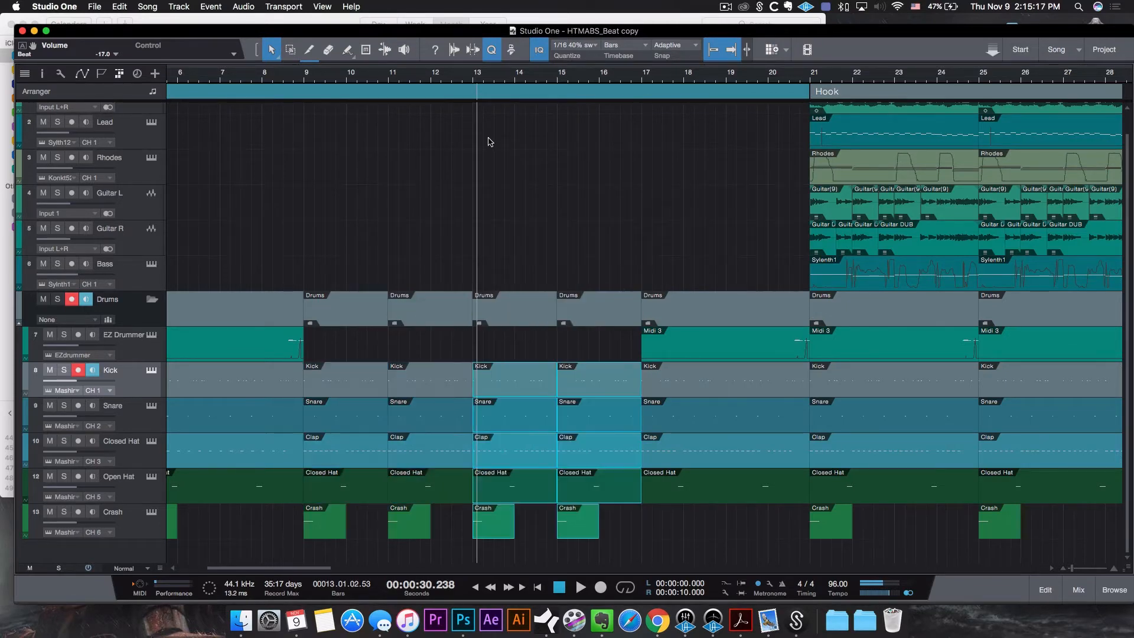
drag(491, 75, 495, 53)
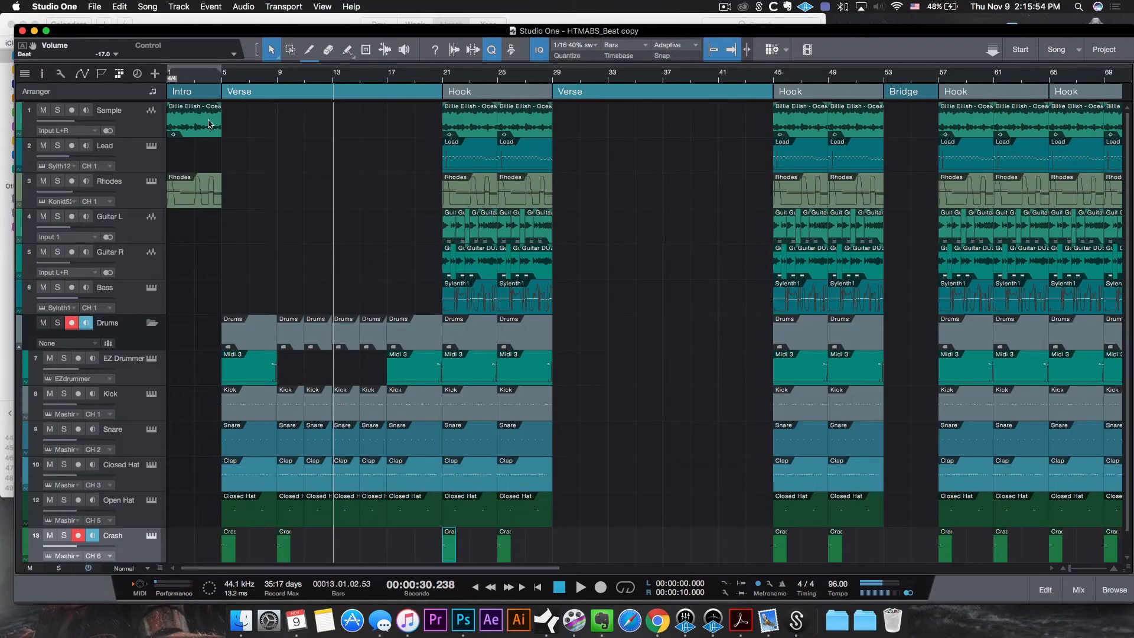
- Copy the Intro's Sample and Rhodes clips across the first Verse from bar 5 to bar 21 and play the Verse back
click(194, 115)
drag(264, 105, 180, 205)
drag(192, 123, 416, 122)
click(227, 78)
key(space)
drag(229, 79, 284, 72)
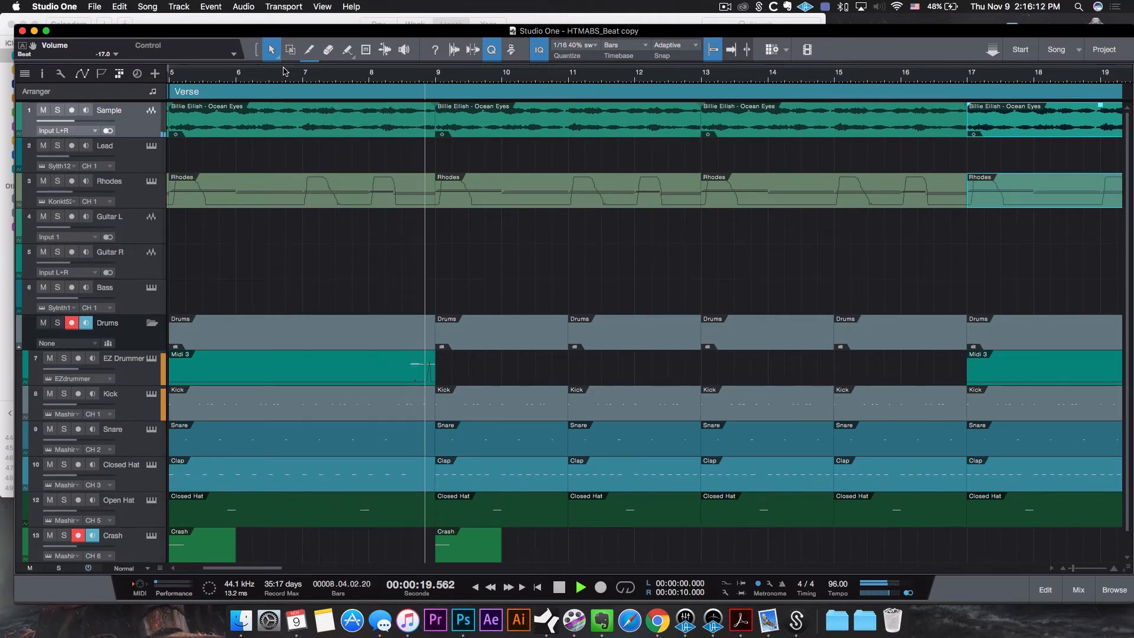
drag(279, 78, 289, 62)
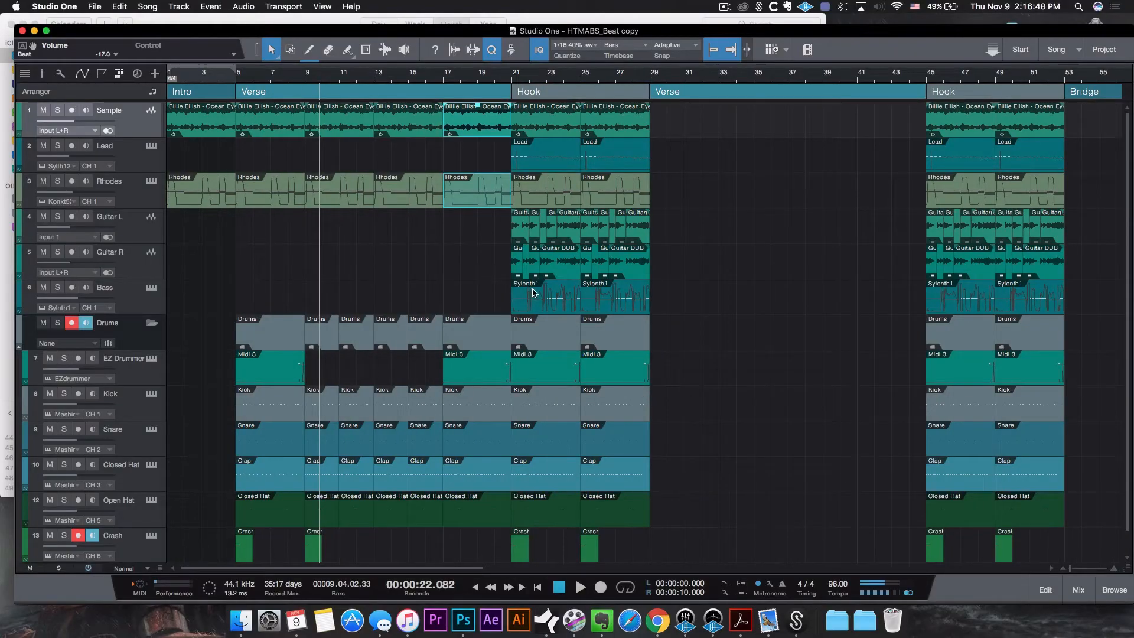
- Copy the first Hook's opening Bass clip to bars 9, 13 and 17 of the first Verse and play from bar 5
click(533, 292)
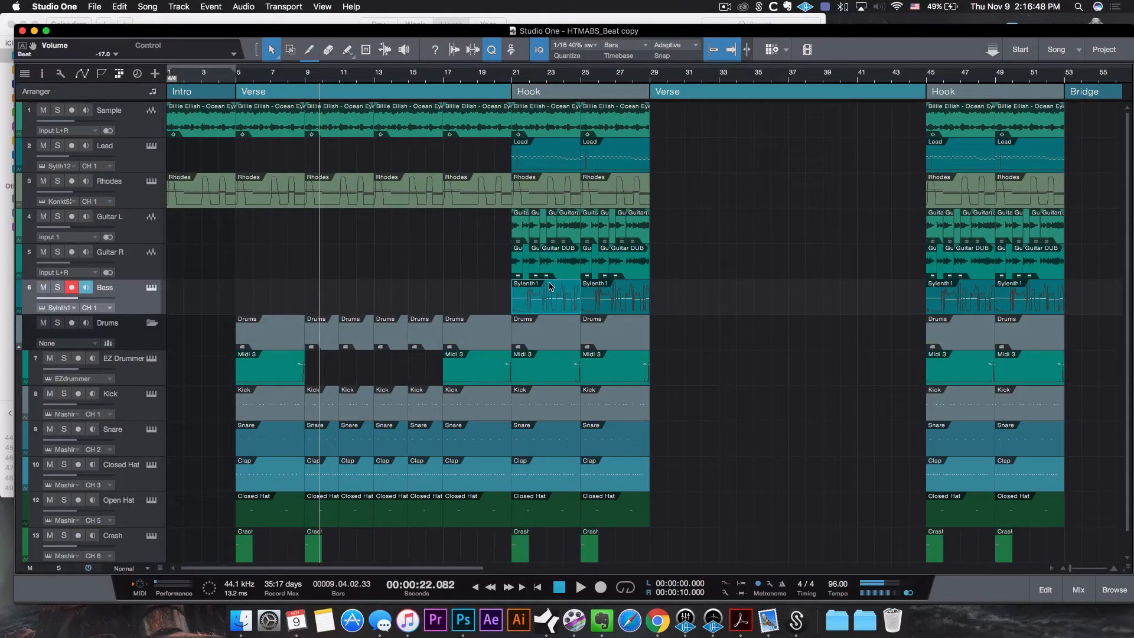
drag(543, 287, 339, 287)
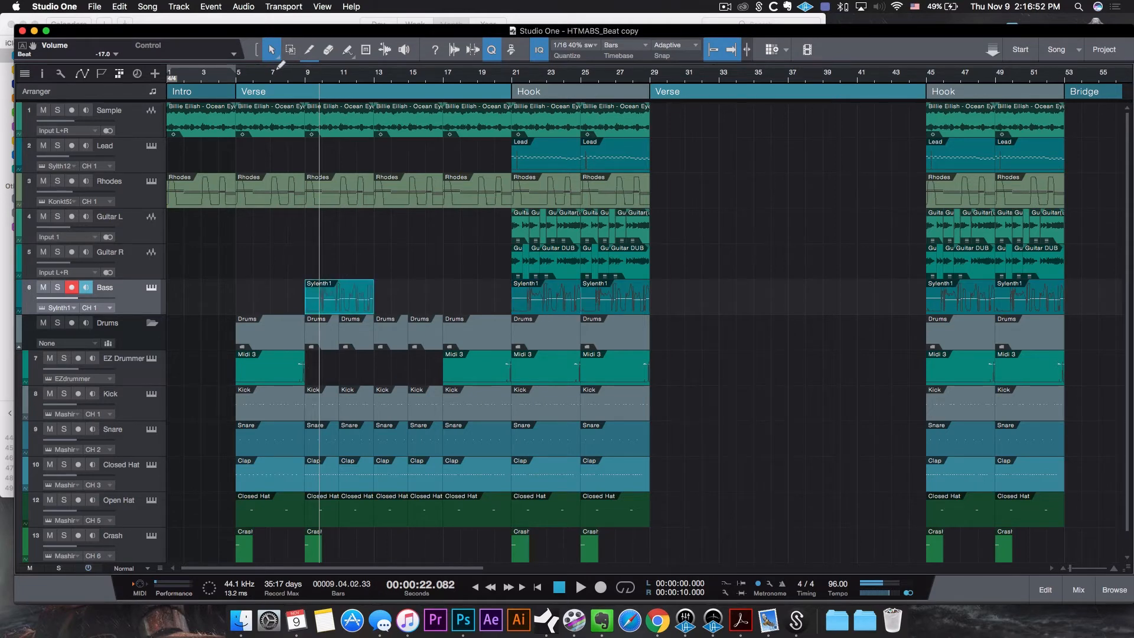
drag(269, 75, 271, 145)
scroll(290, 310, down, 2)
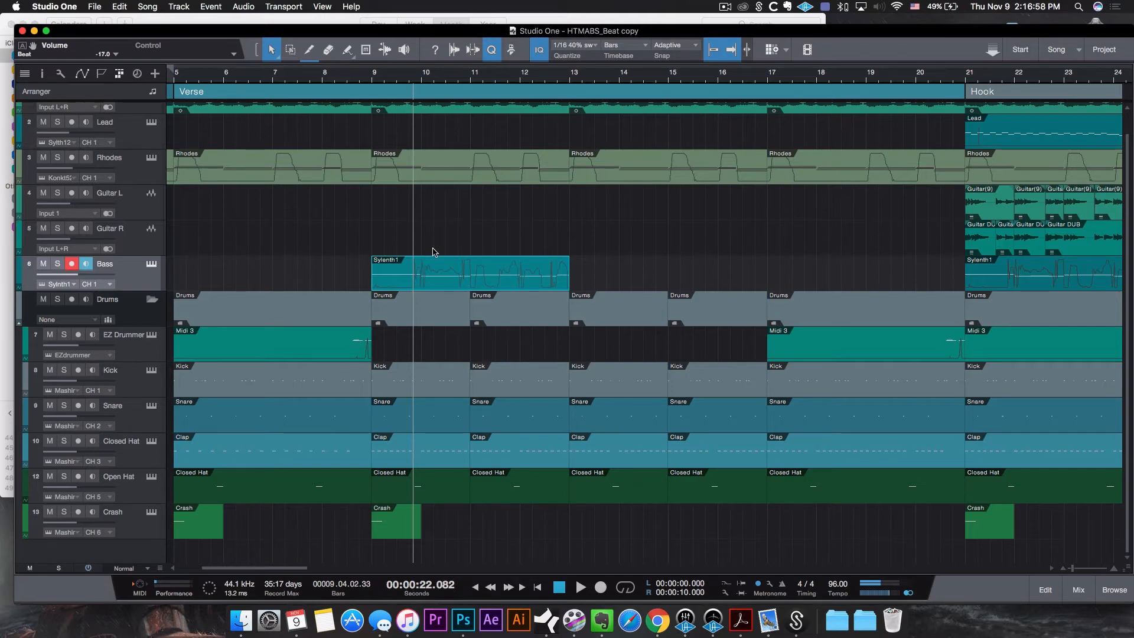
drag(325, 67, 330, 136)
drag(376, 277, 523, 274)
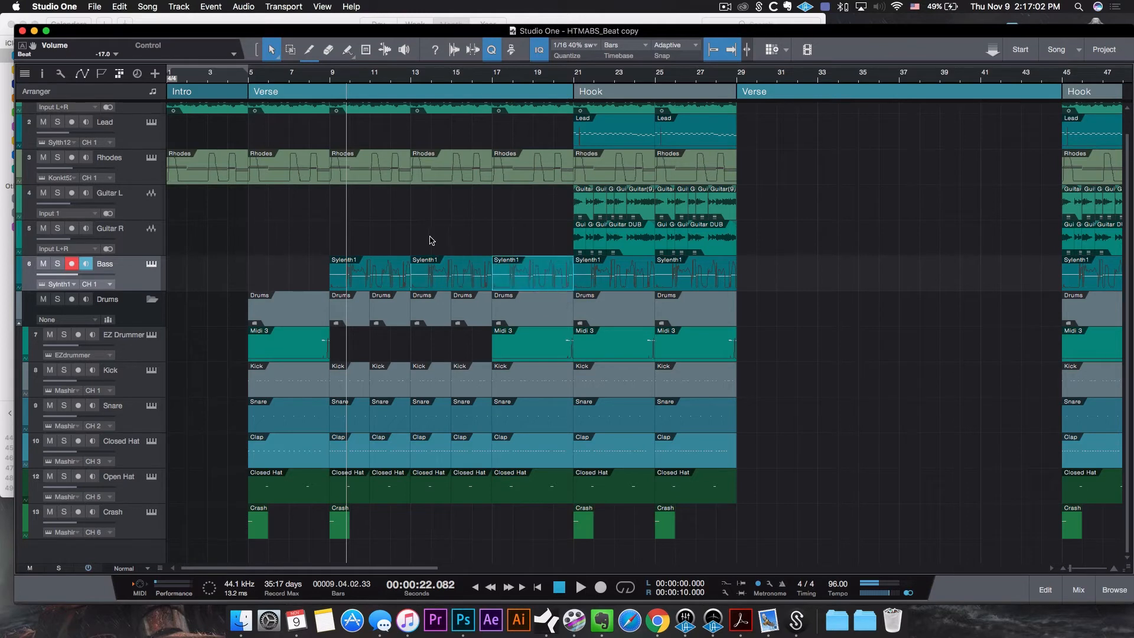
click(243, 82)
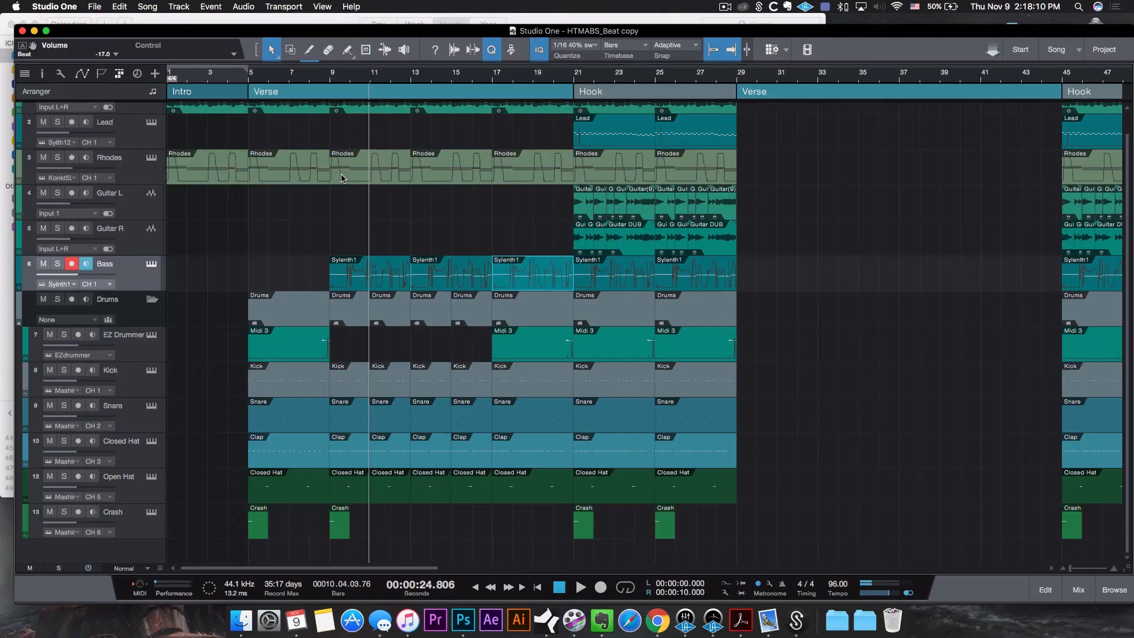
- Audition the Hook's Lead clip soloed and copy it to bars 13 and 17 of the first Verse
scroll(581, 100, up, 1)
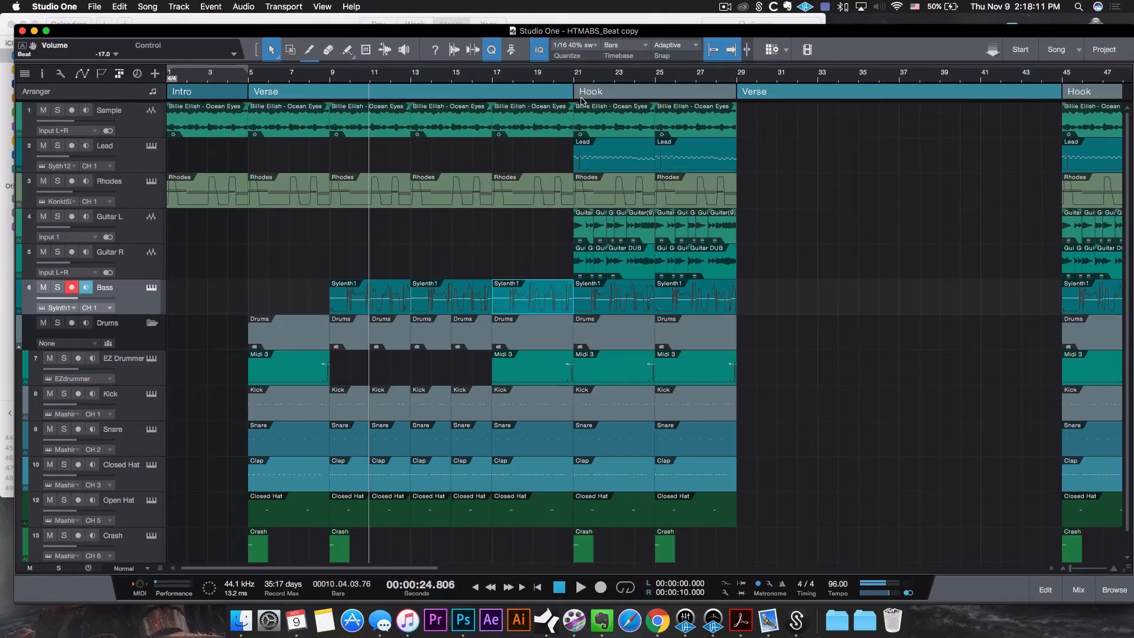
click(600, 153)
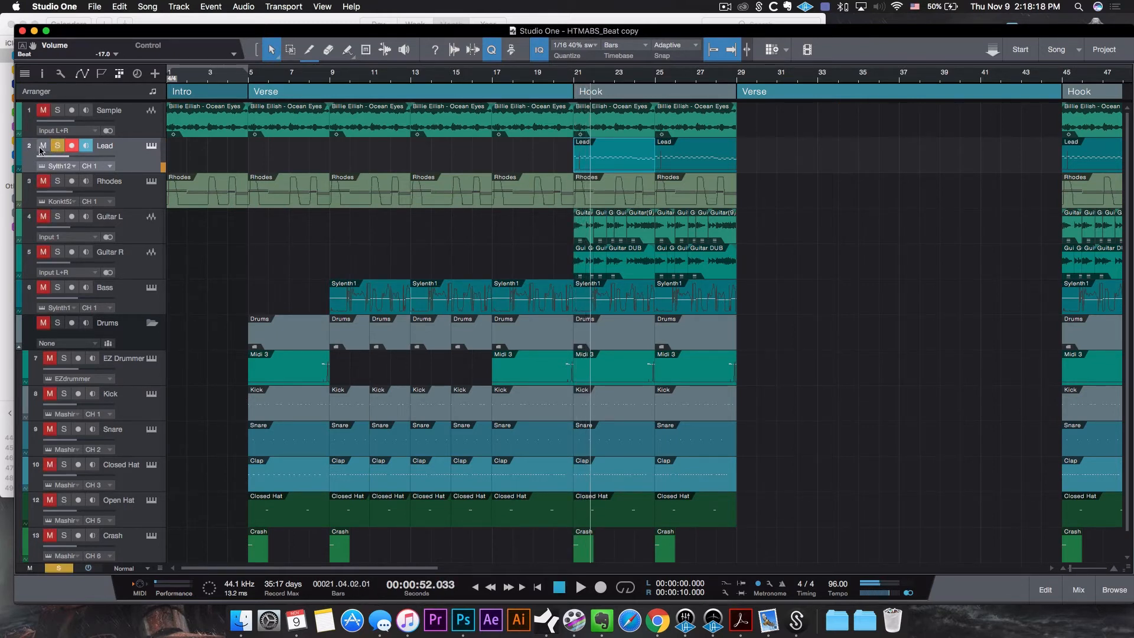
drag(608, 153, 507, 155)
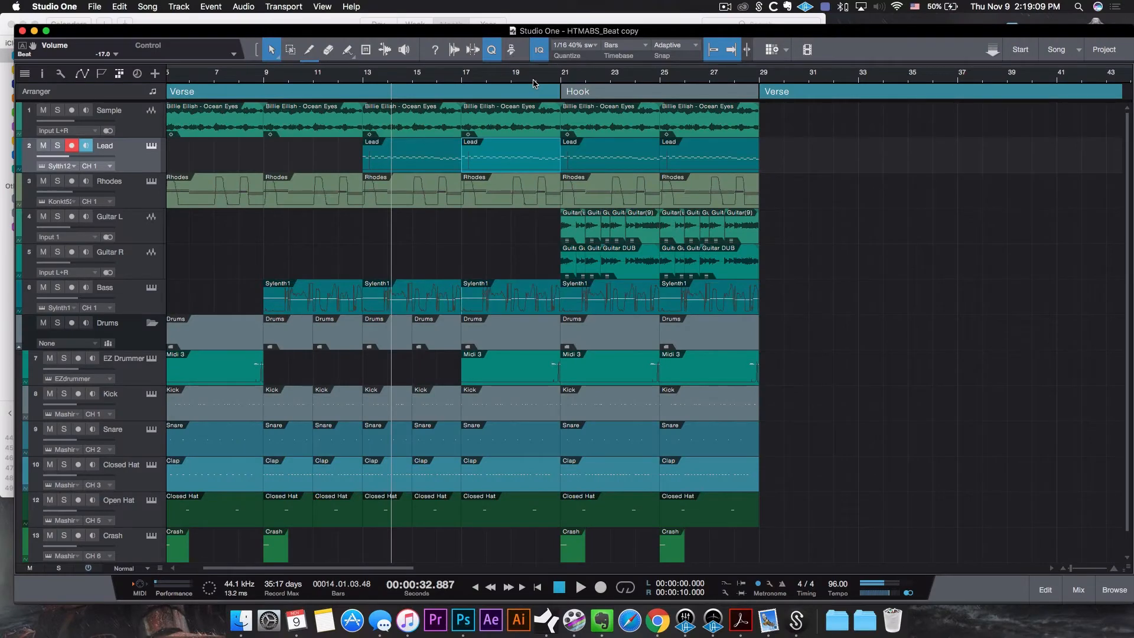
- Cut the Kick, Snare, Closed Hat and Open Hat clips at bar 19, leaving a gap up to the Hook, and play from bar 17
drag(535, 79, 516, 160)
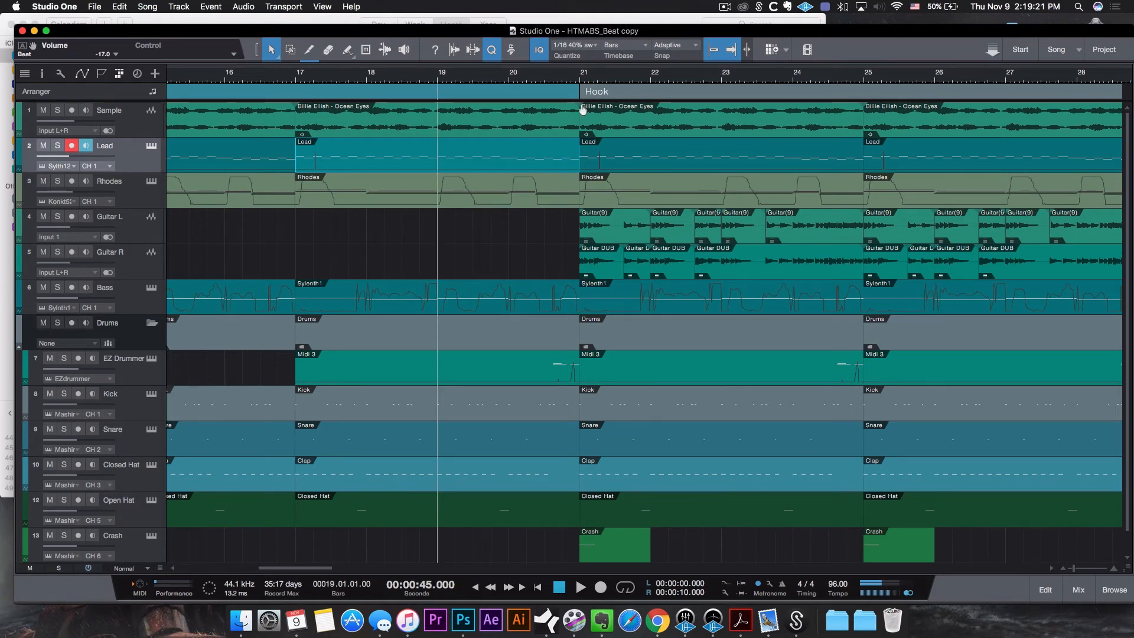
scroll(525, 359, right, 2)
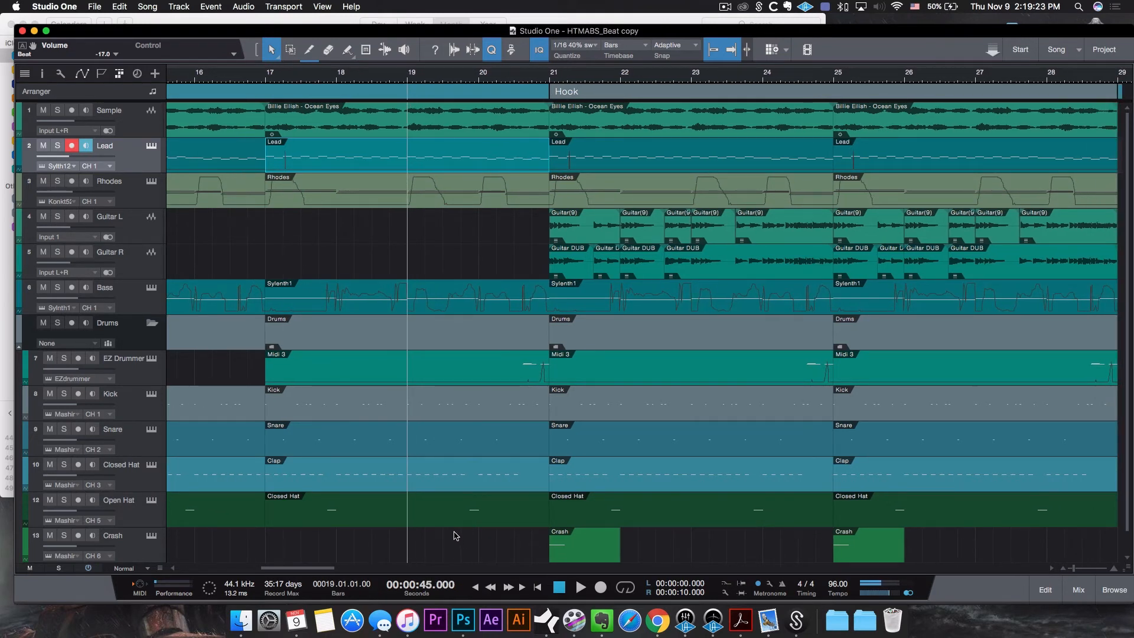
click(512, 408)
click(496, 541)
drag(495, 403, 403, 407)
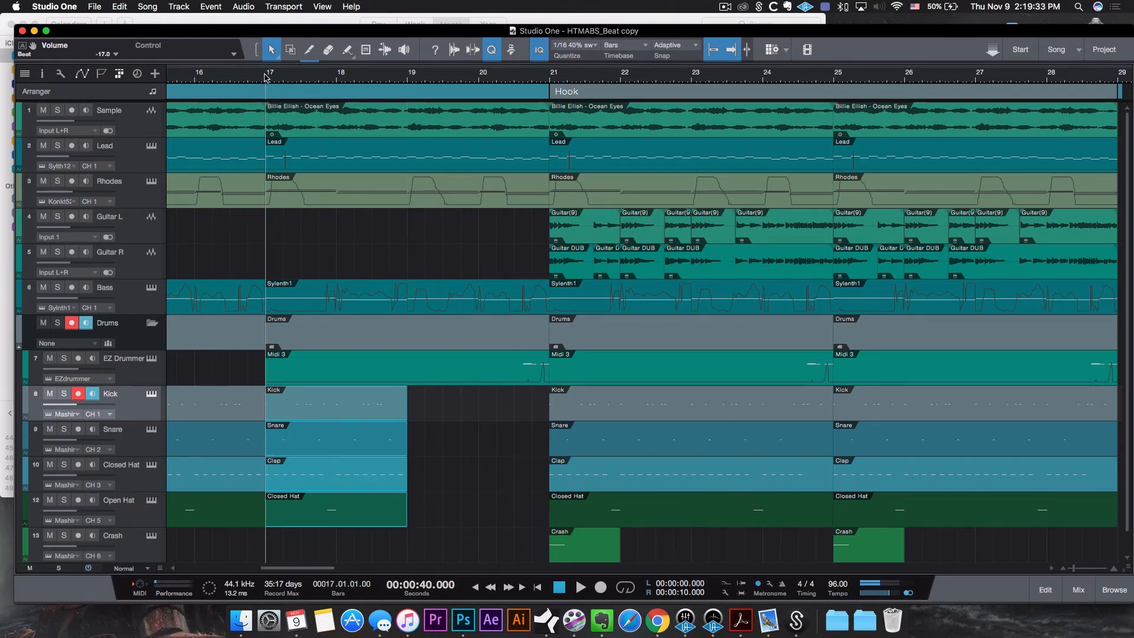
key(space)
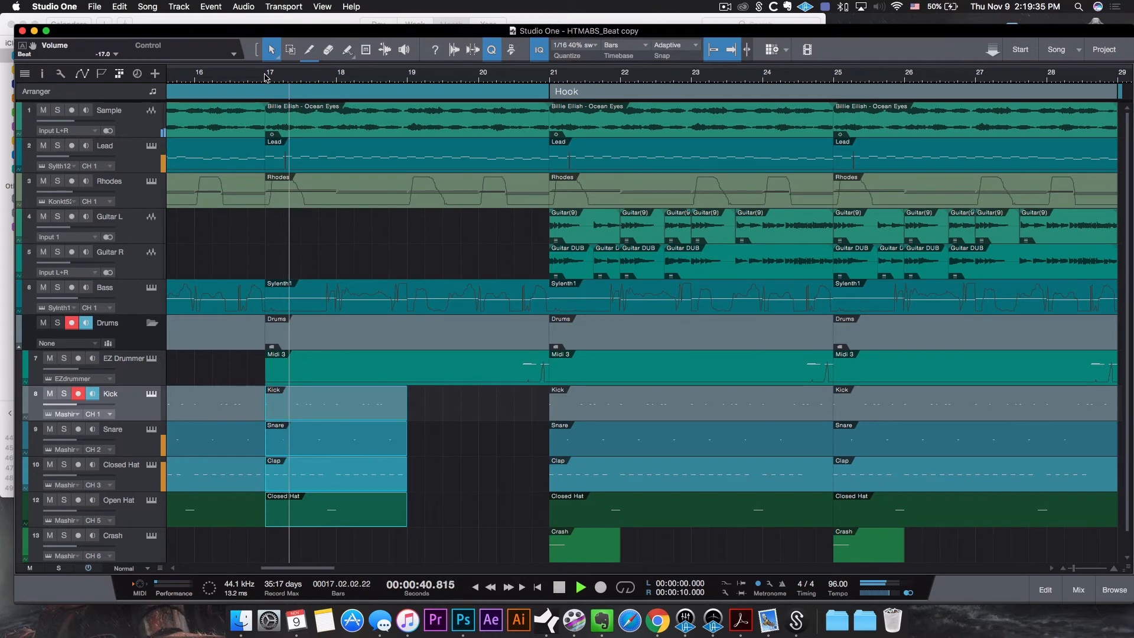
key(e)
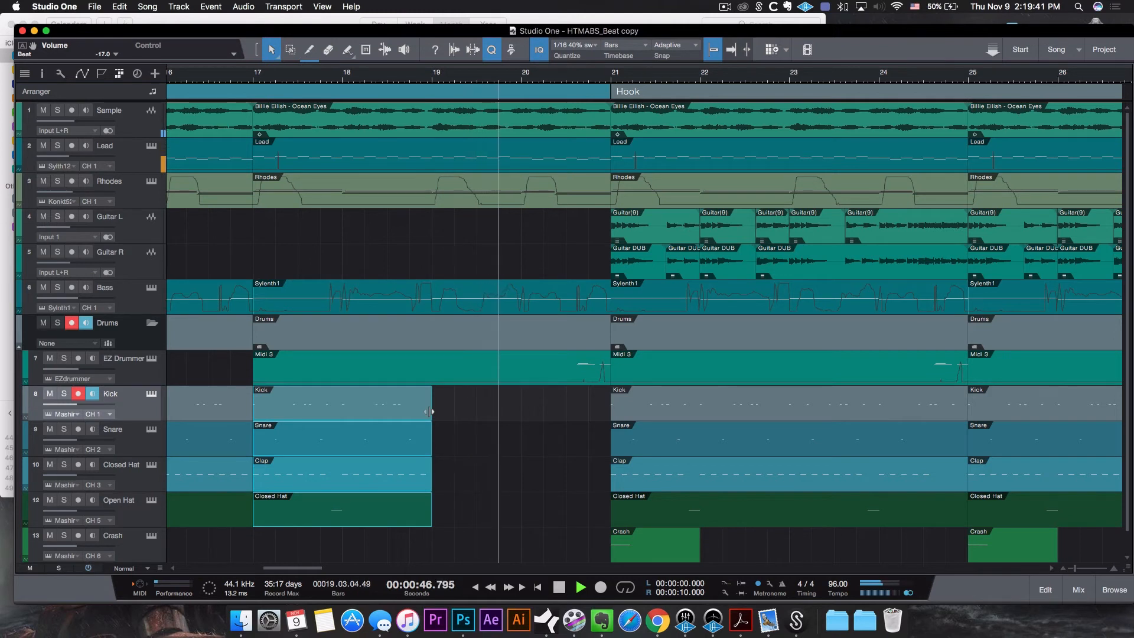
key(space)
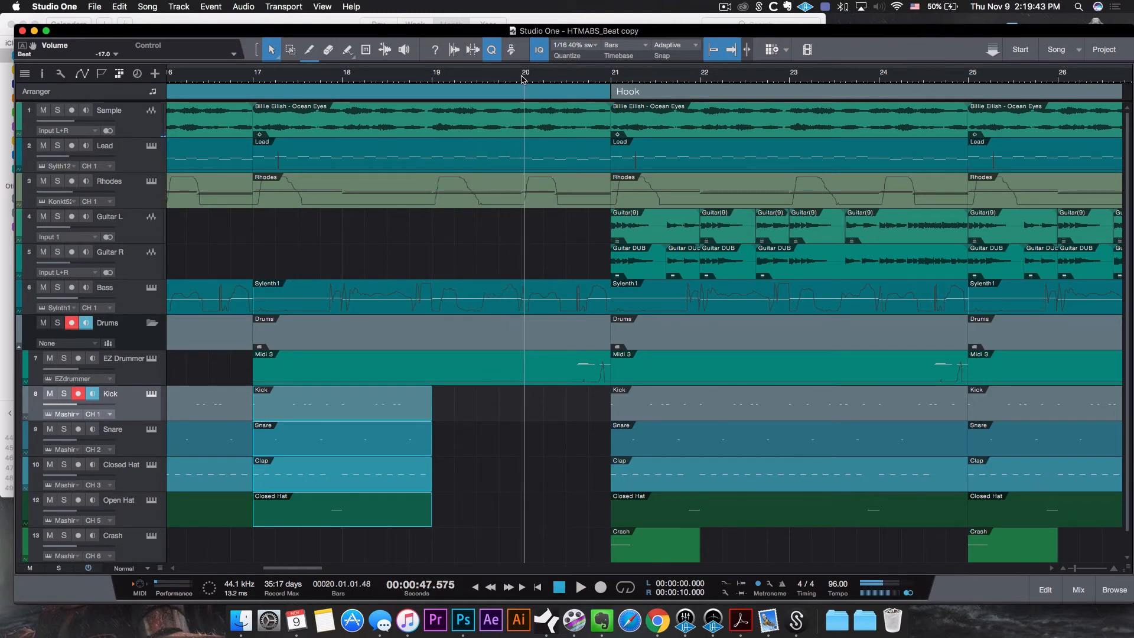
- Extend the shortened Kick, Snare, Closed Hat and Open Hat clips to bar 20 and play from bar 19
scroll(483, 329, right, 1)
drag(426, 406, 508, 408)
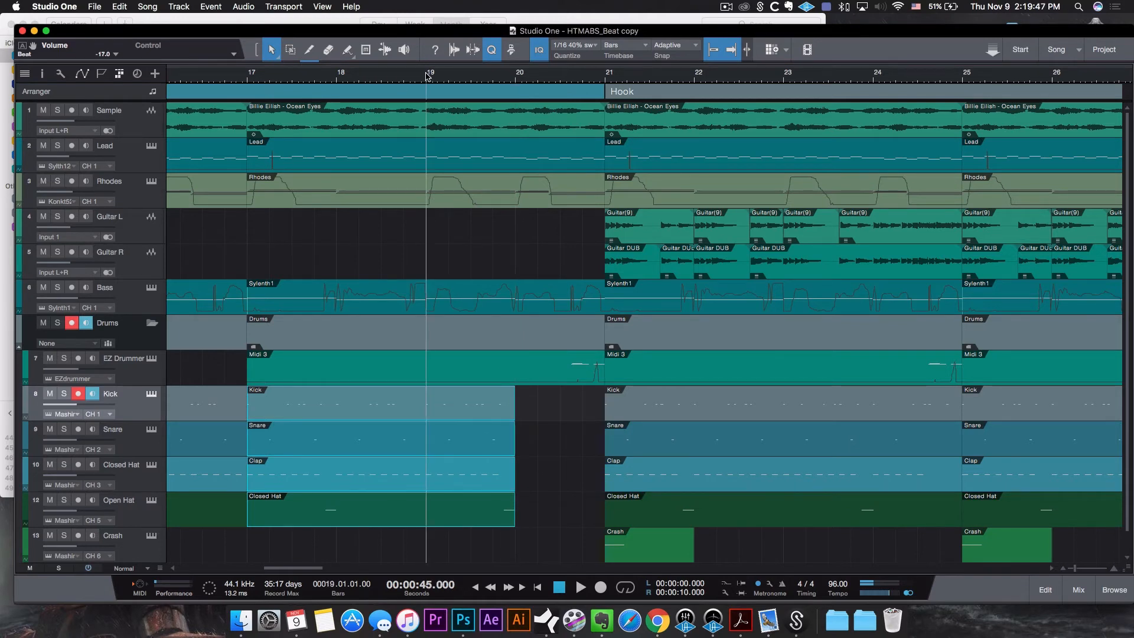
key(space)
drag(529, 71, 527, 95)
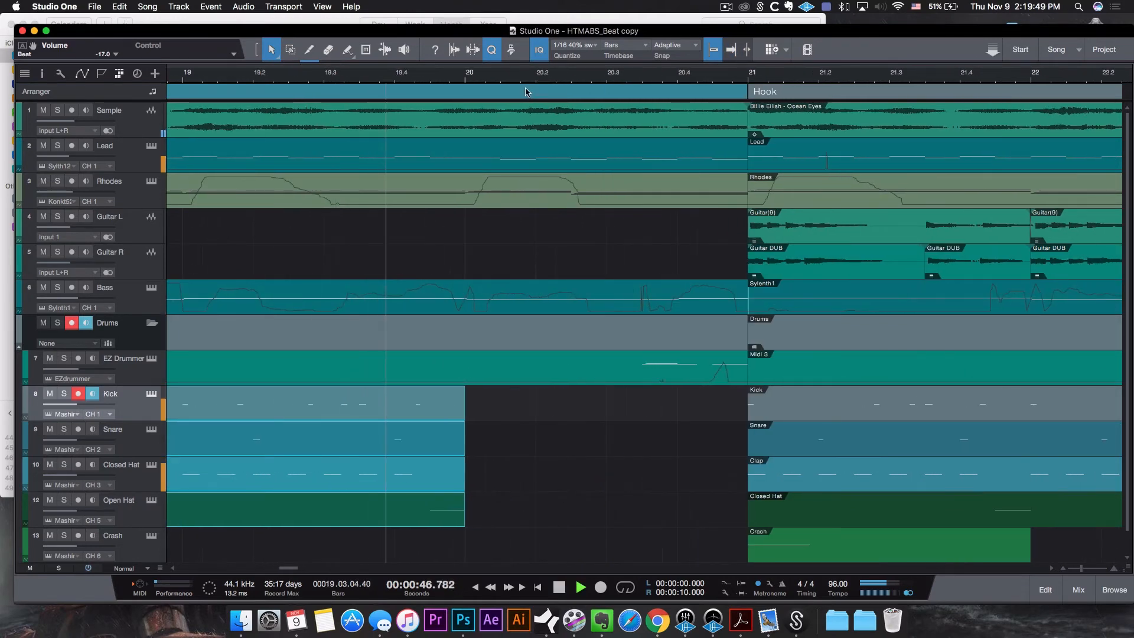
key(space)
- Extend only the Kick clip slightly past bar 20 to include its next hit and play the transition into the Hook
click(482, 447)
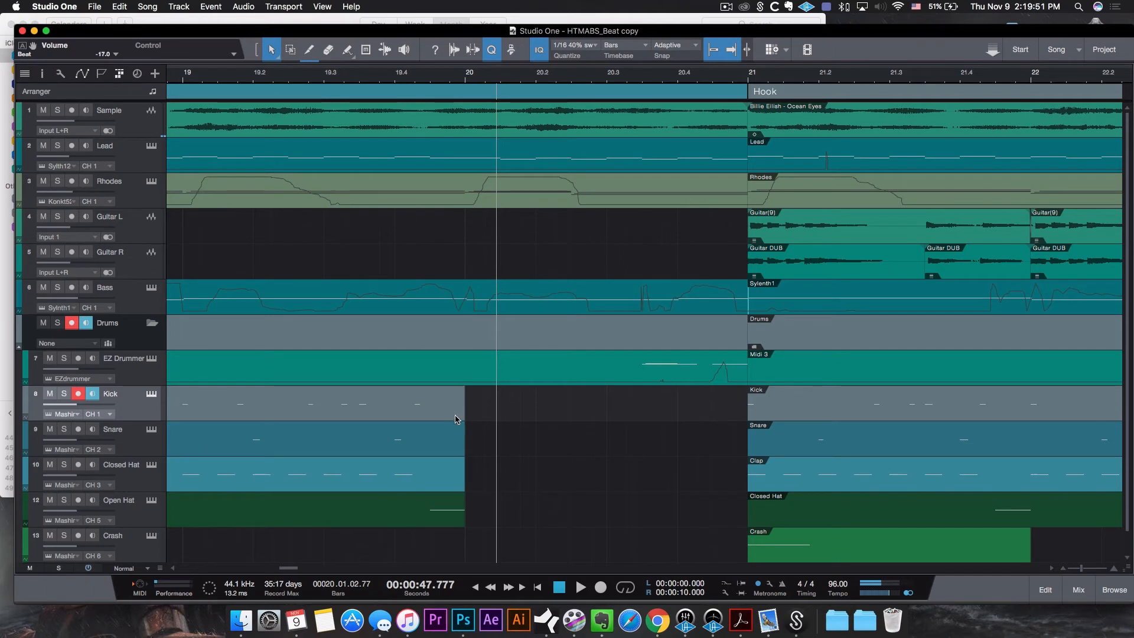
drag(465, 410, 490, 411)
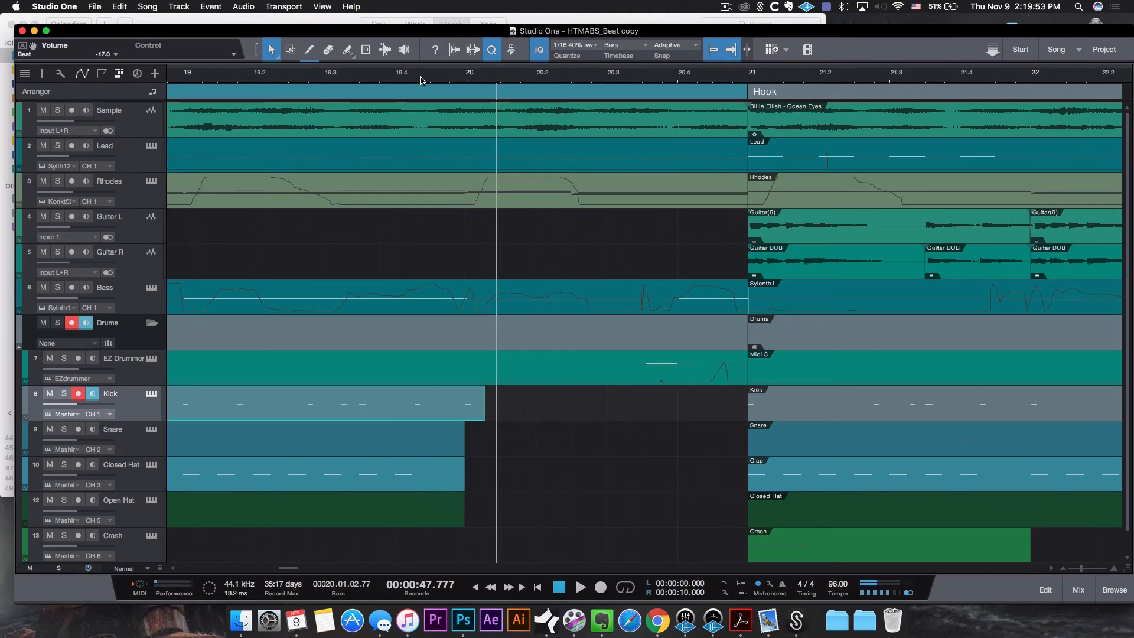
drag(420, 80, 449, 50)
click(358, 75)
key(space)
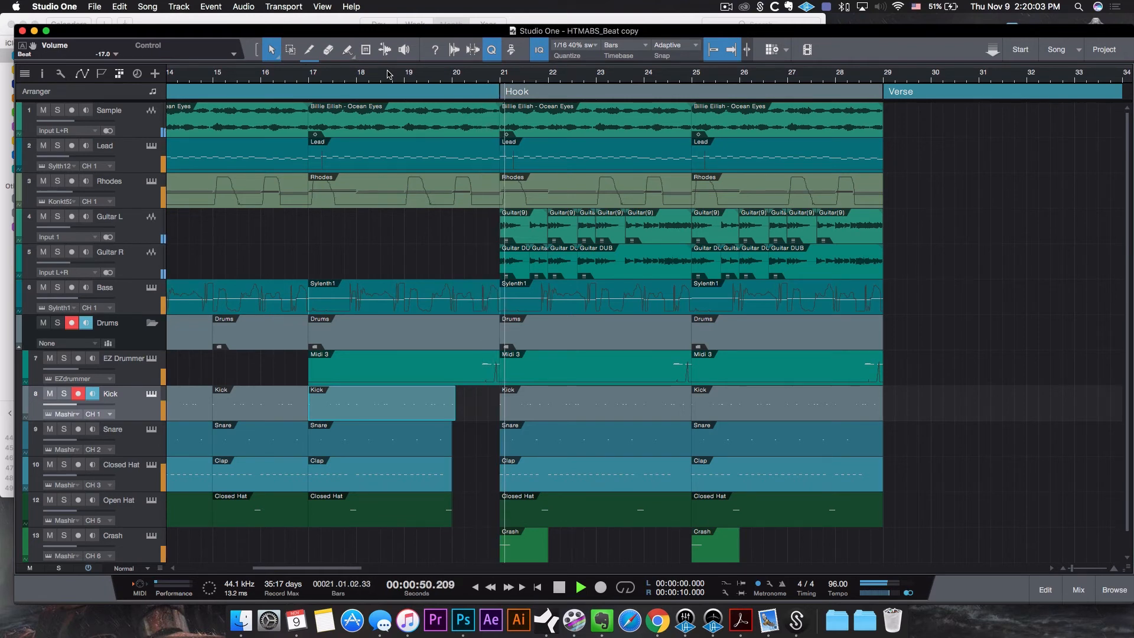
key(space)
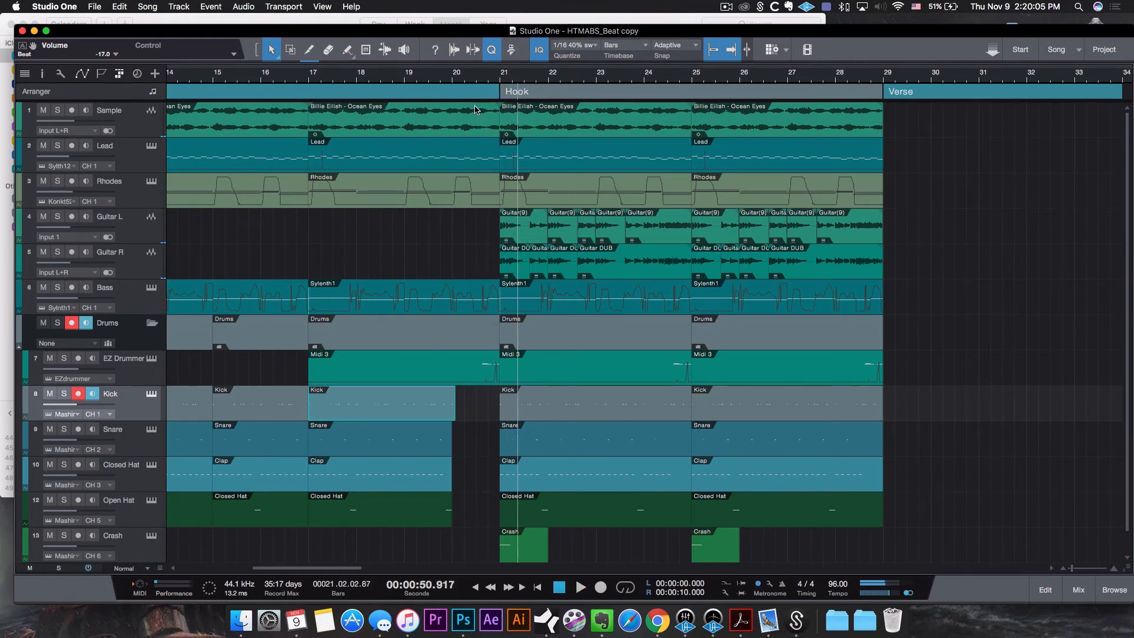
- In the first Verse's last Bass clip, delete the final note, end the preceding G 2 note at 20.03.03.00 and close the note editor
scroll(474, 90, up, 5)
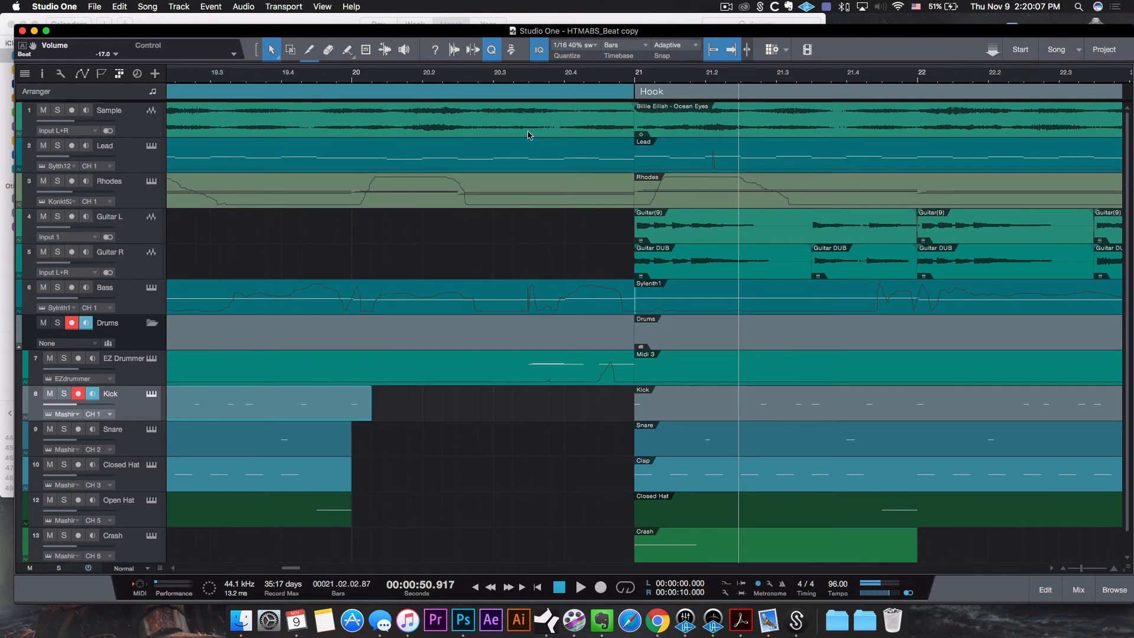
click(532, 79)
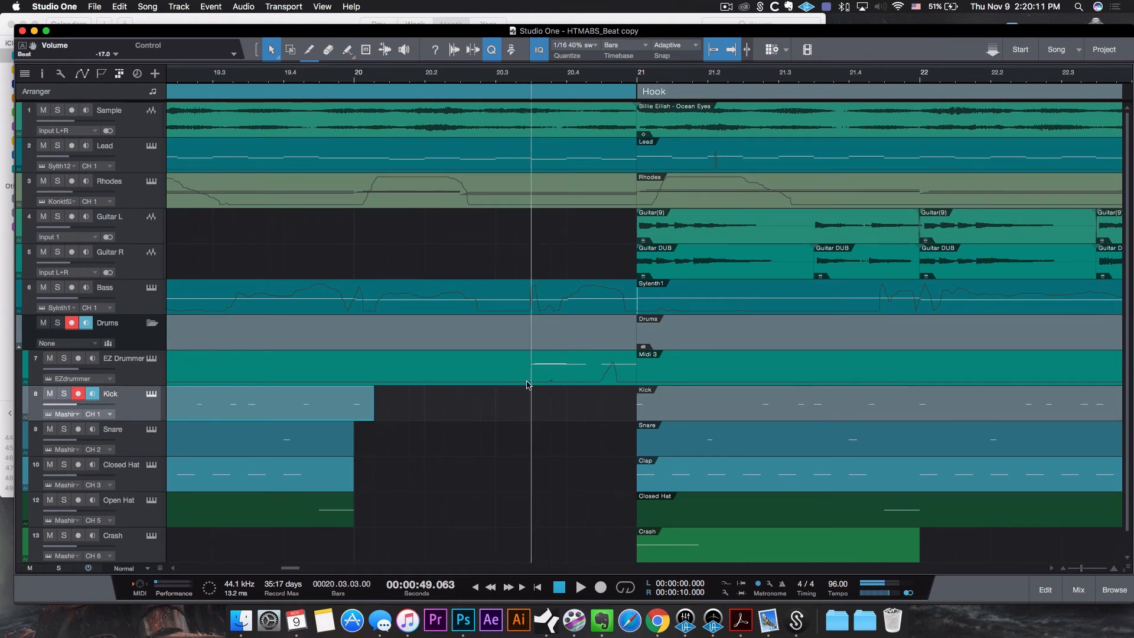
double_click(549, 313)
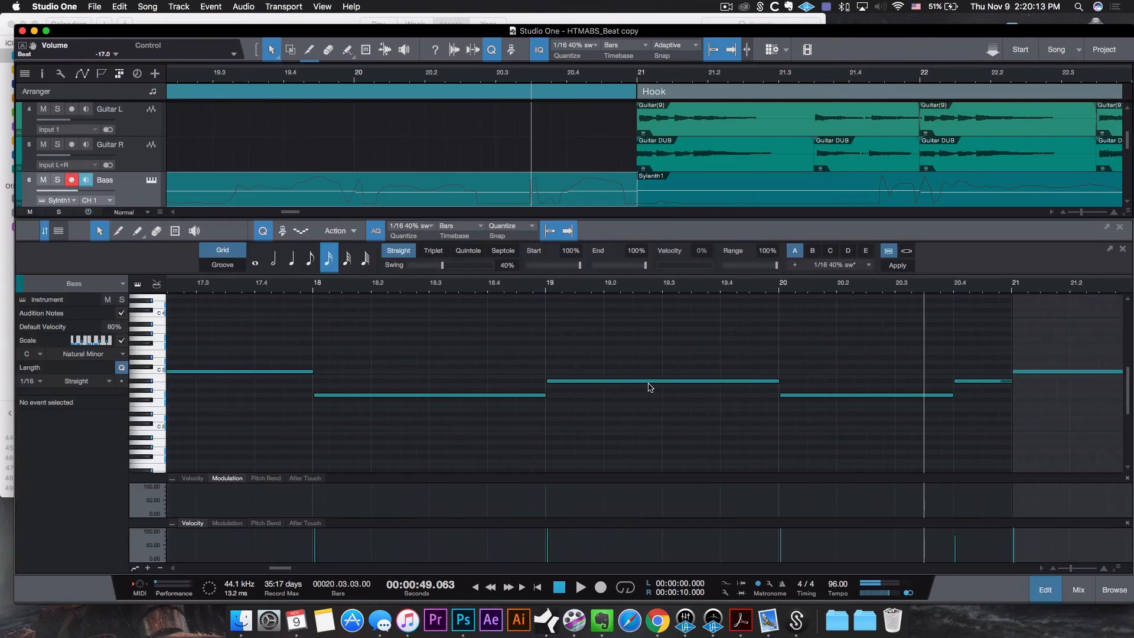
drag(902, 346, 858, 400)
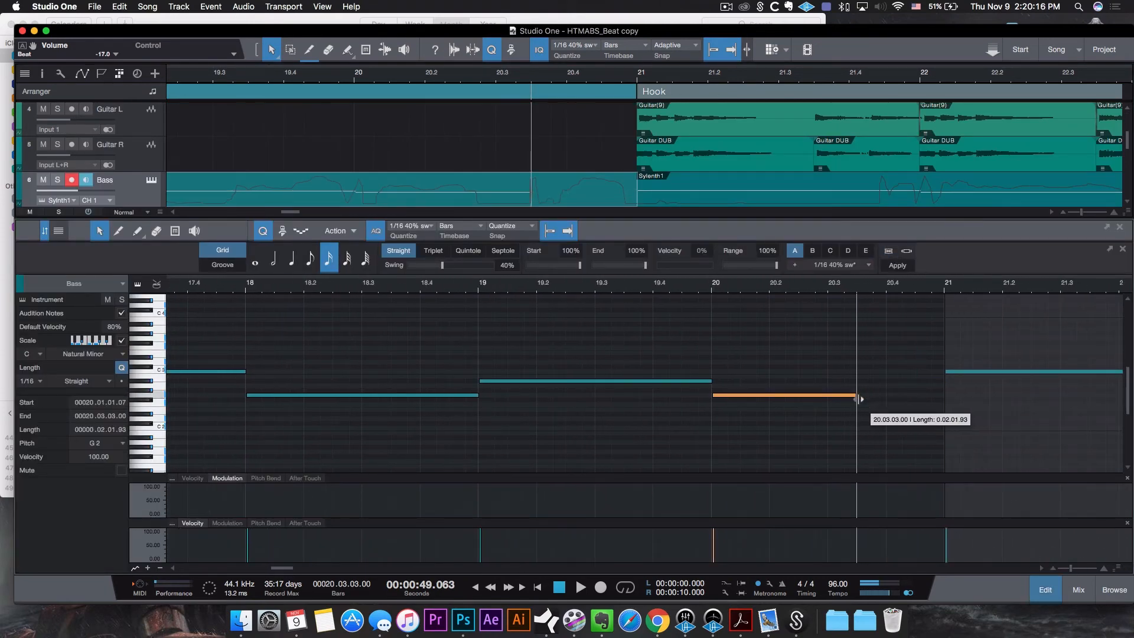
click(1047, 591)
drag(491, 75, 496, 56)
drag(427, 78, 436, 58)
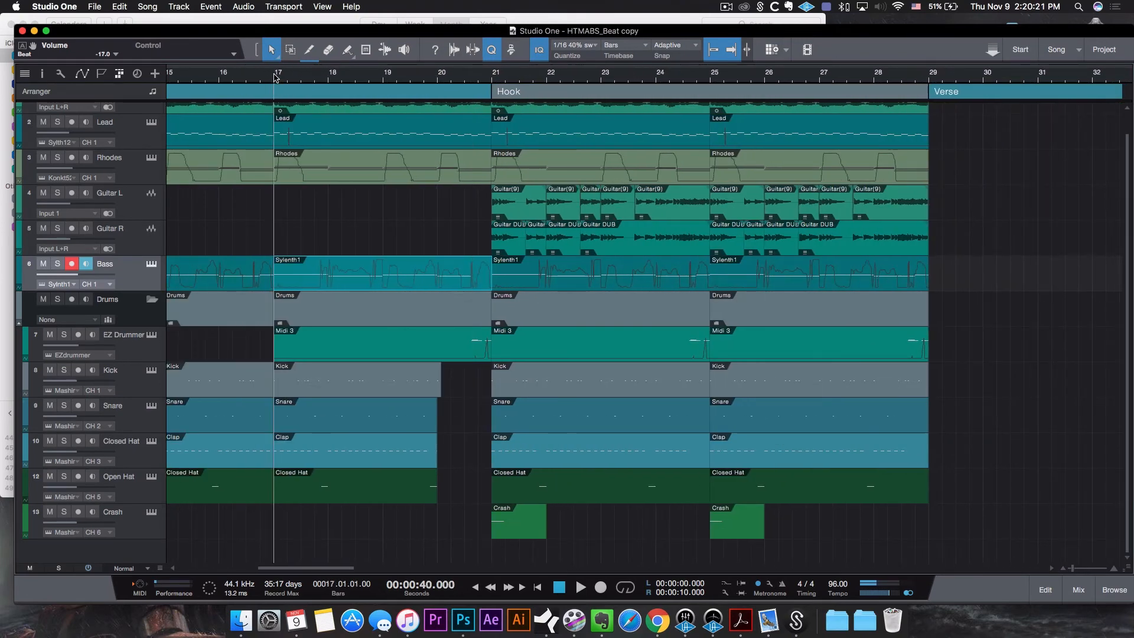
- Play from bar 17 through the transition into the first Hook to check the drum dropout and edited bass
key(space)
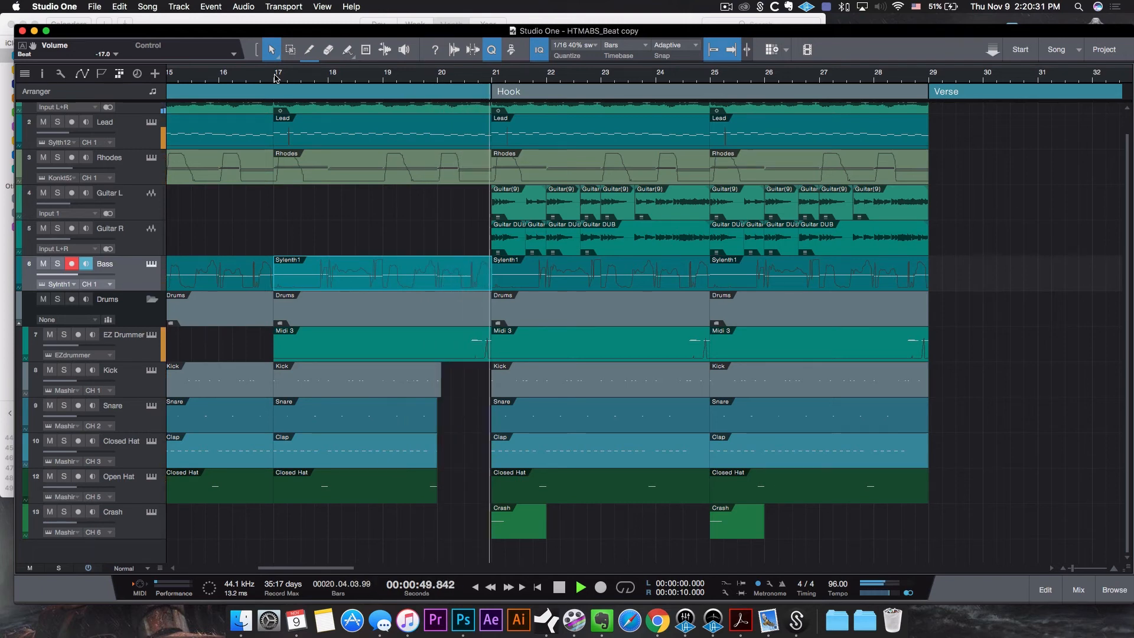
key(space)
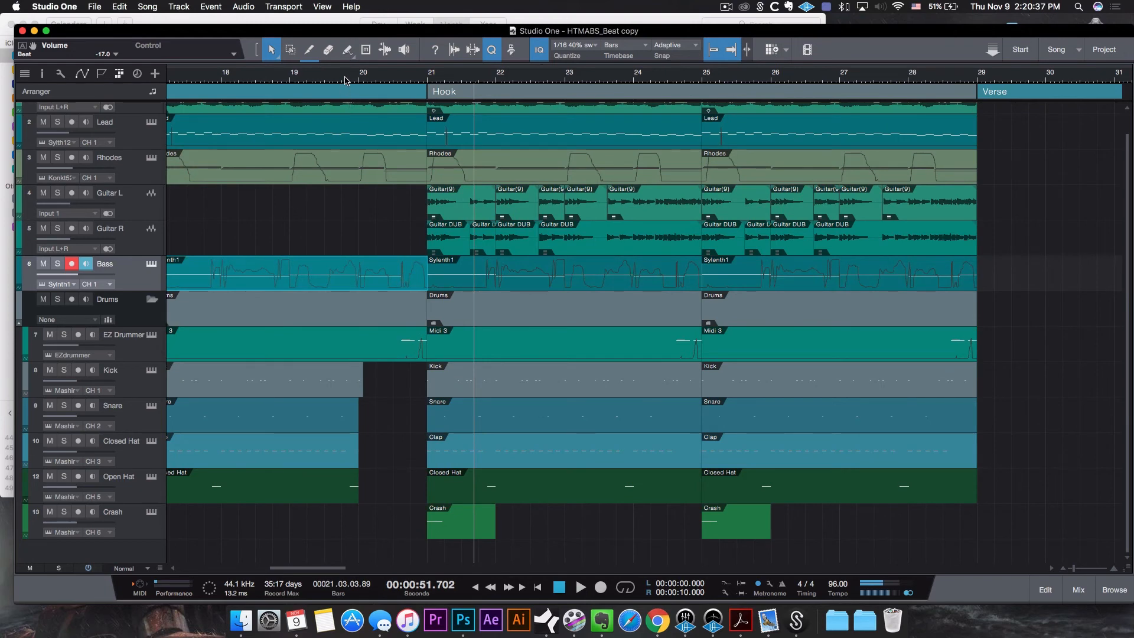
- Copy the first Verse arranger section with all its clips onto the empty second Verse at bar 29
scroll(345, 78, down, 10)
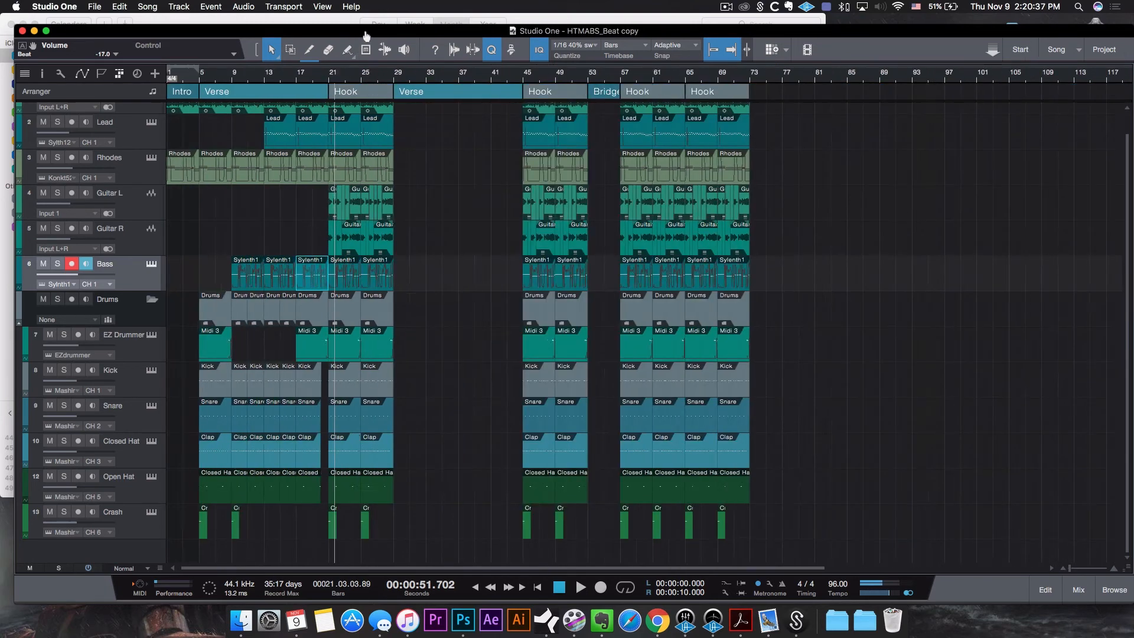
click(229, 90)
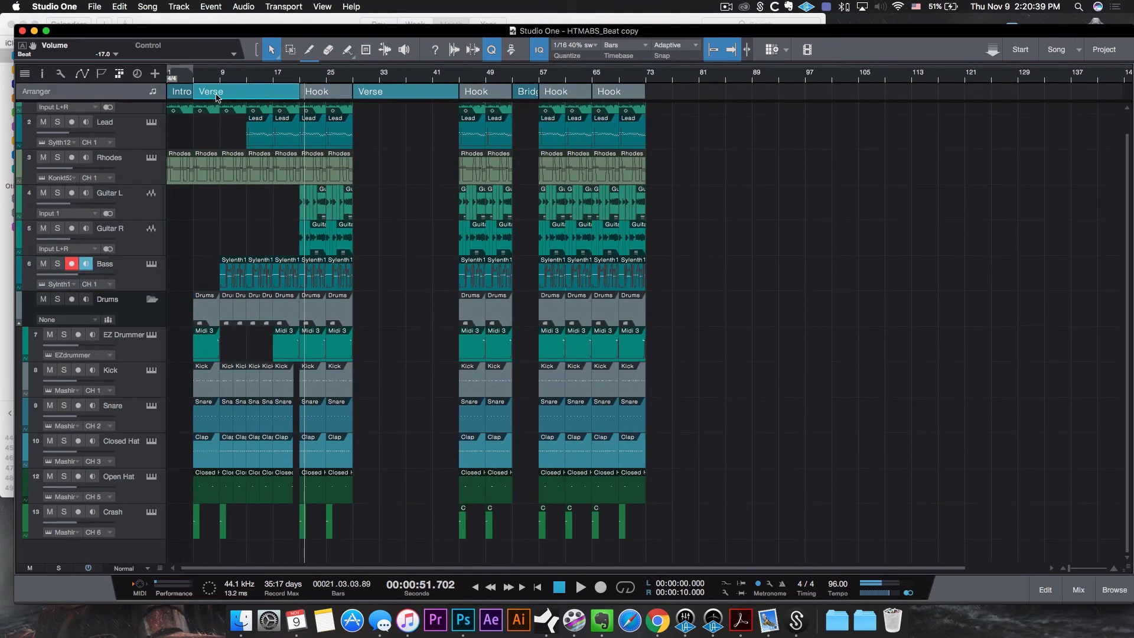
drag(237, 93, 387, 93)
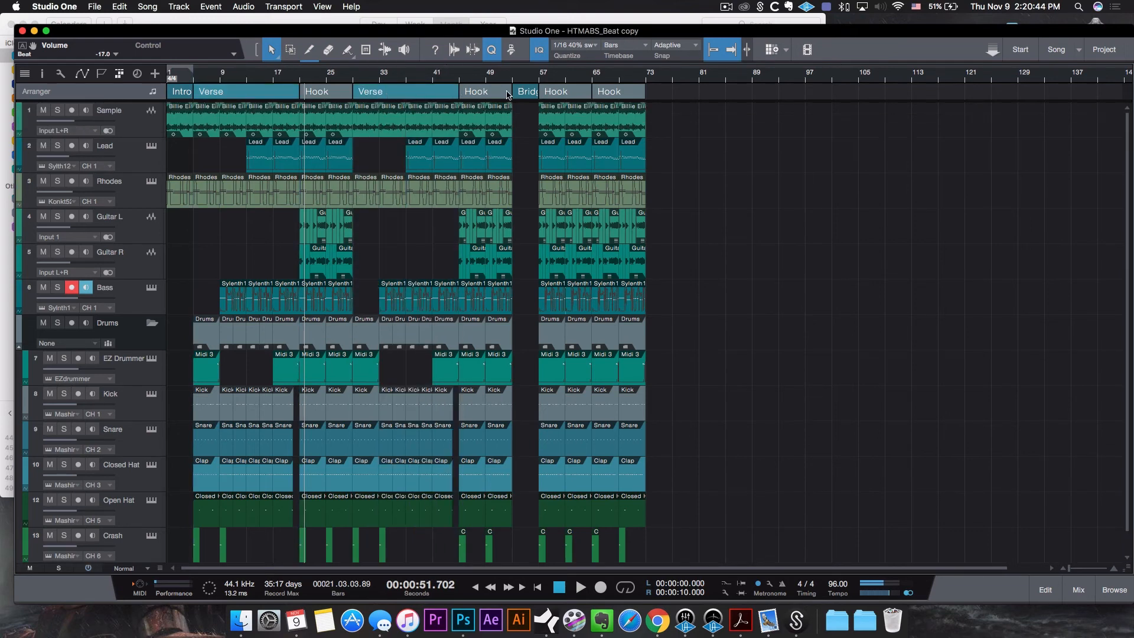
- Copy the Intro arranger section with its clips onto the empty Bridge at bar 53 and rename the copy Bridge
scroll(175, 79, up, 5)
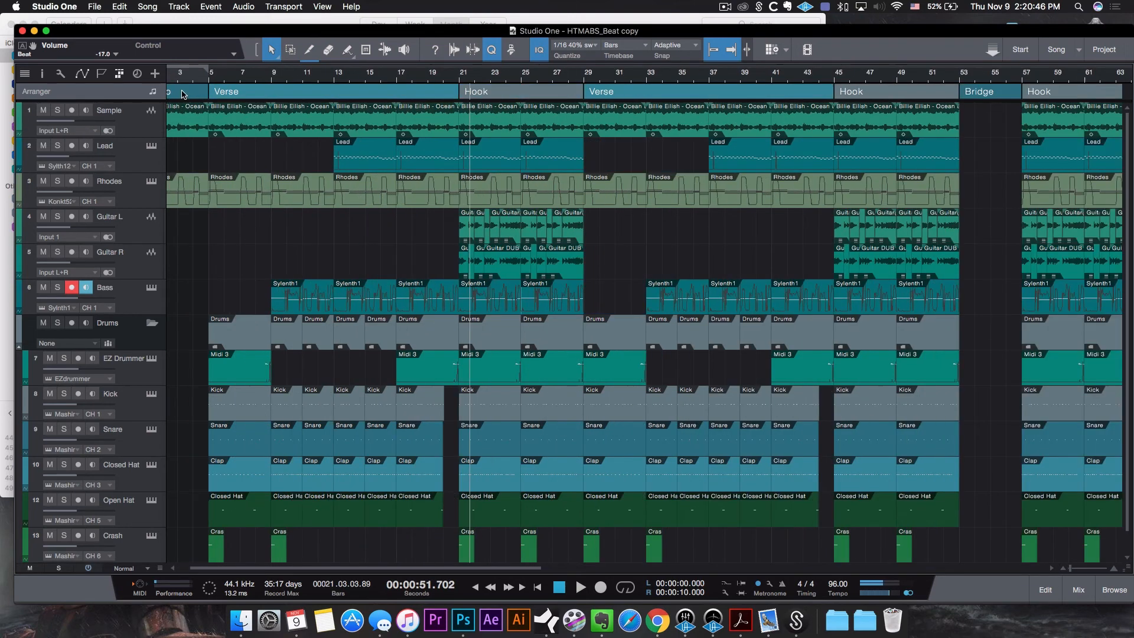
scroll(200, 80, down, 4)
drag(198, 91, 620, 95)
right_click(621, 96)
click(655, 102)
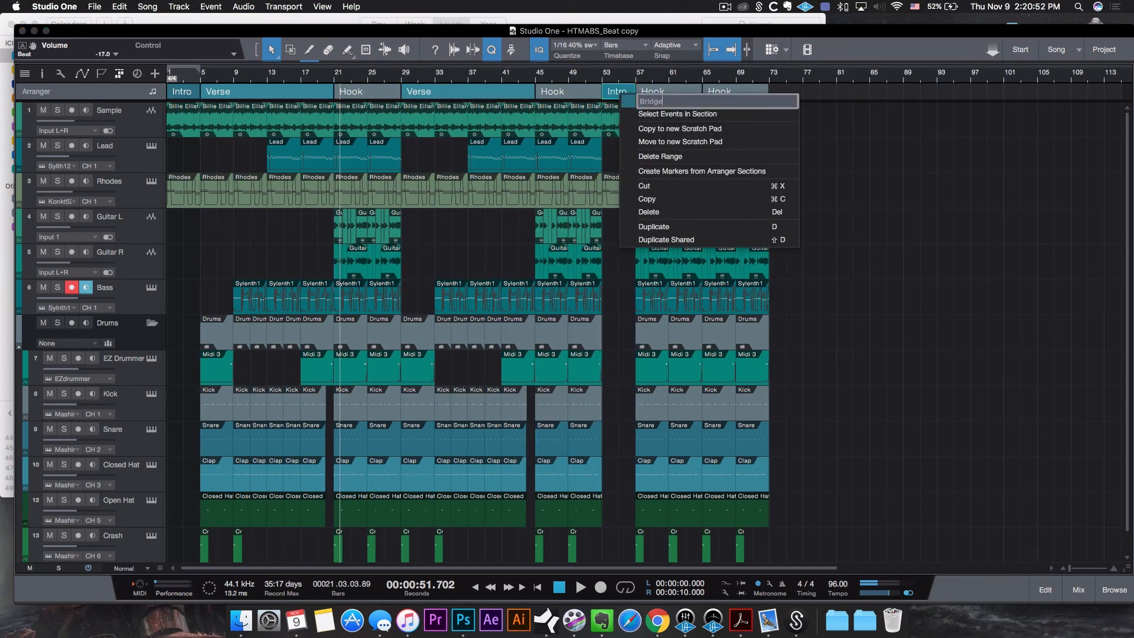
key(Return)
- Copy a Lead clip from the second Hook into the Bridge, starting at bar 53
scroll(619, 86, up, 5)
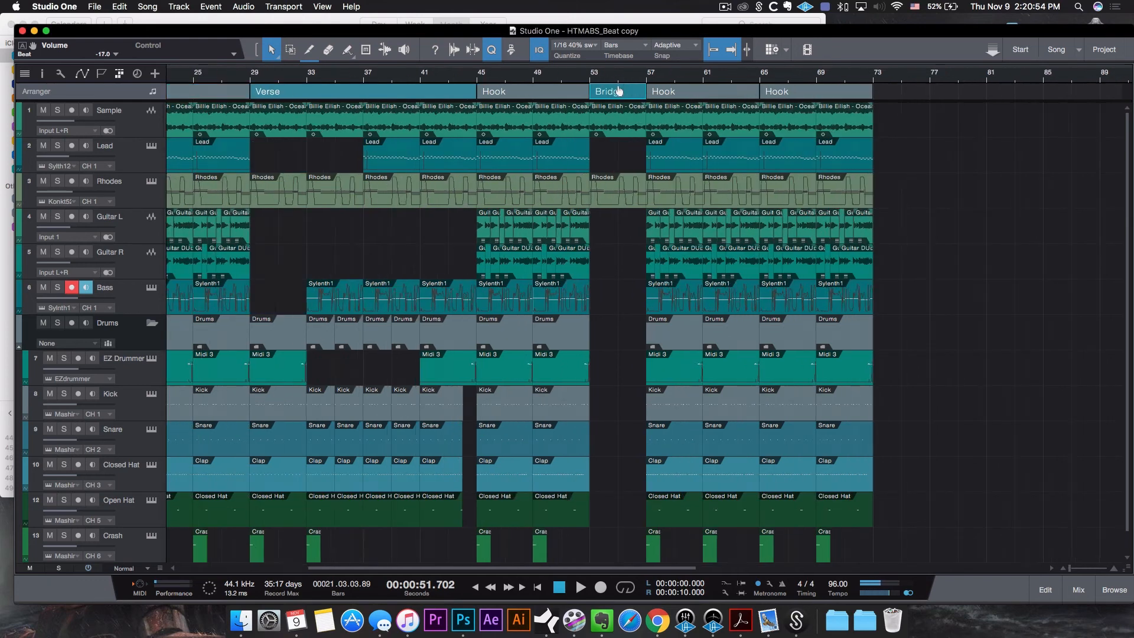
click(514, 164)
drag(497, 156, 587, 155)
drag(607, 165, 534, 168)
- Copy the second Hook's last EZ Drummer clip into the Bridge at bar 53 and play from bar 52
scroll(616, 174, down, 1)
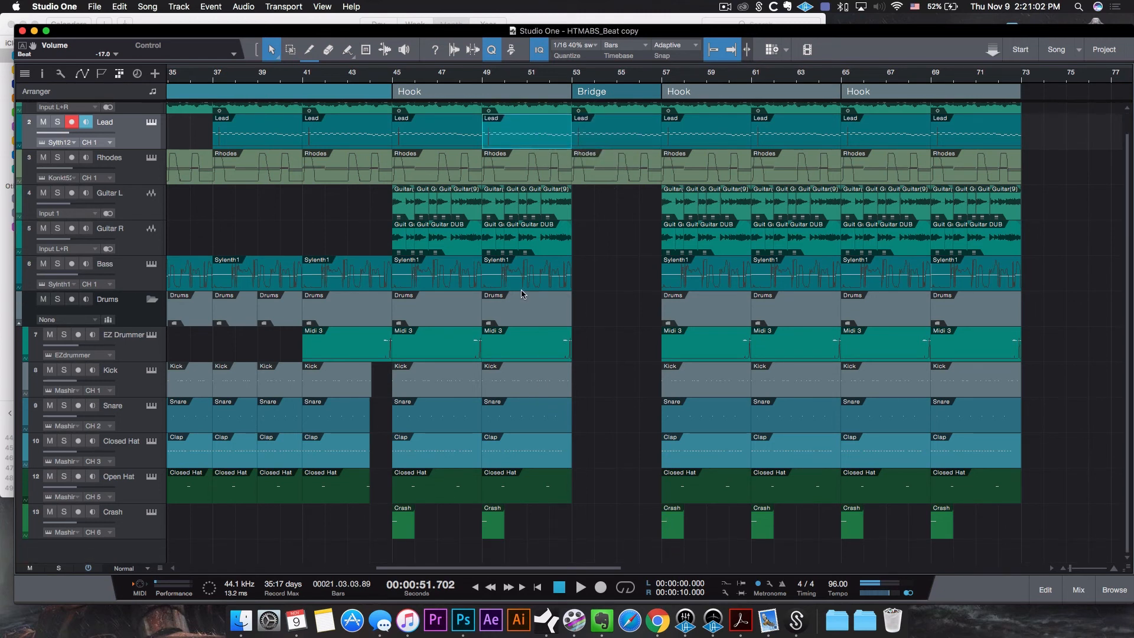
drag(552, 345, 638, 340)
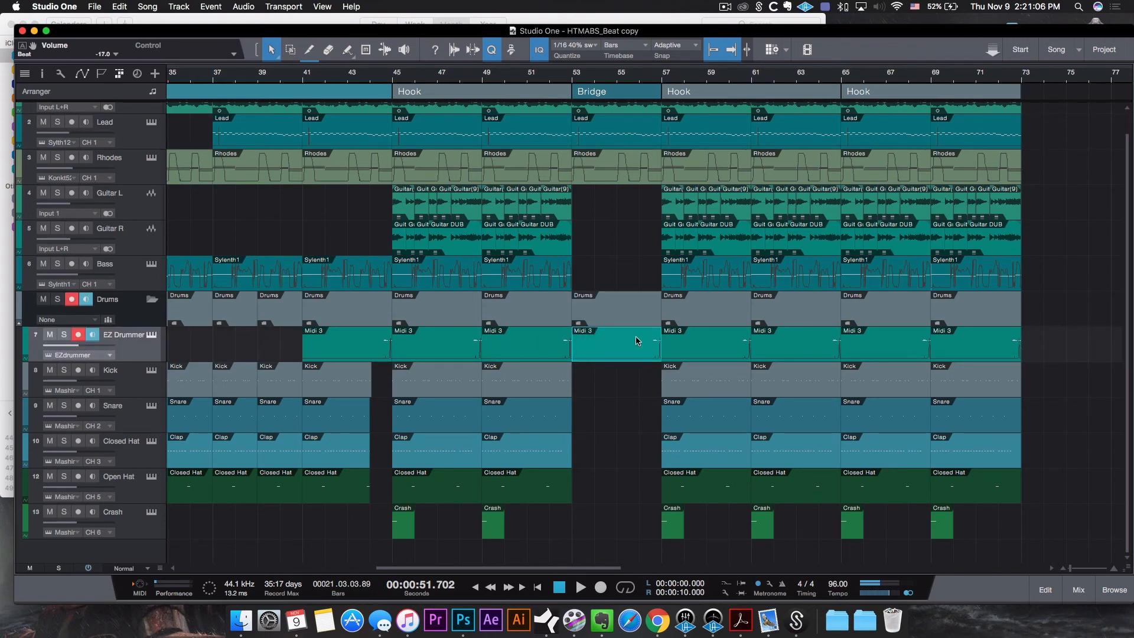
scroll(649, 307, up, 1)
click(550, 80)
key(space)
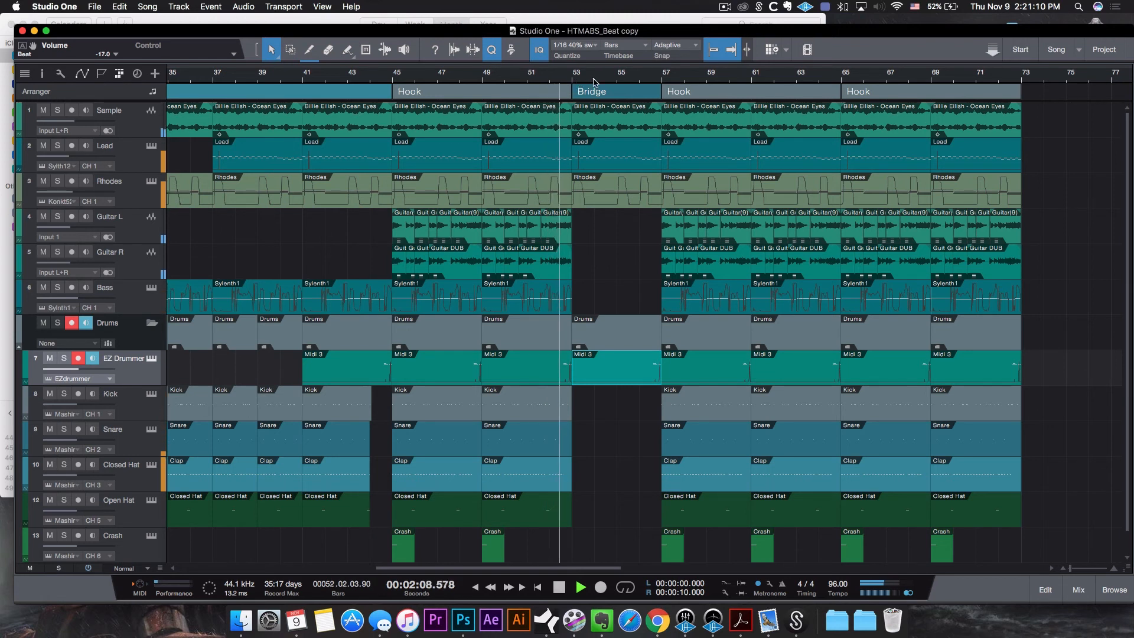